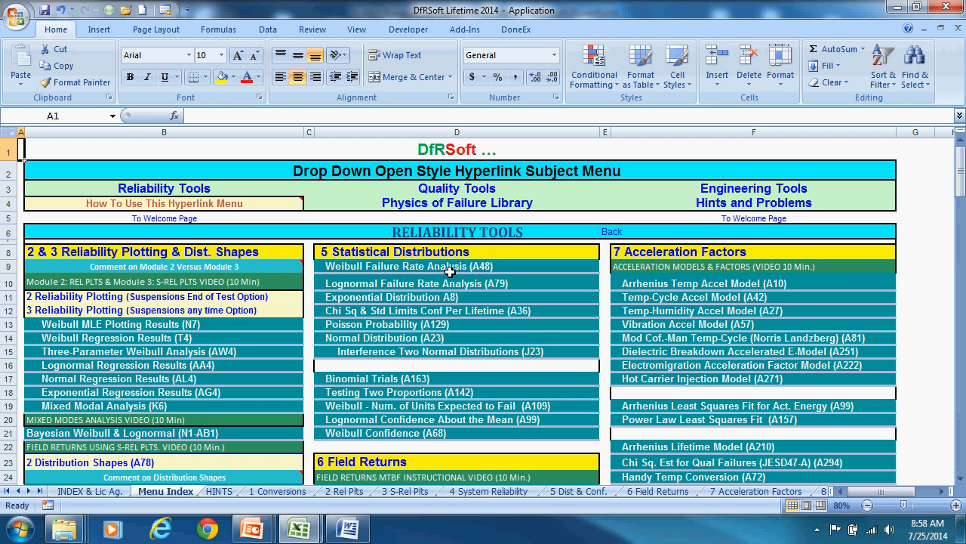
- Examine the Reliability, Quality and Engineering Tools sections listed on the Menu Index sheet
scroll(513, 302, down, 2)
scroll(514, 302, down, 1)
scroll(513, 302, up, 1)
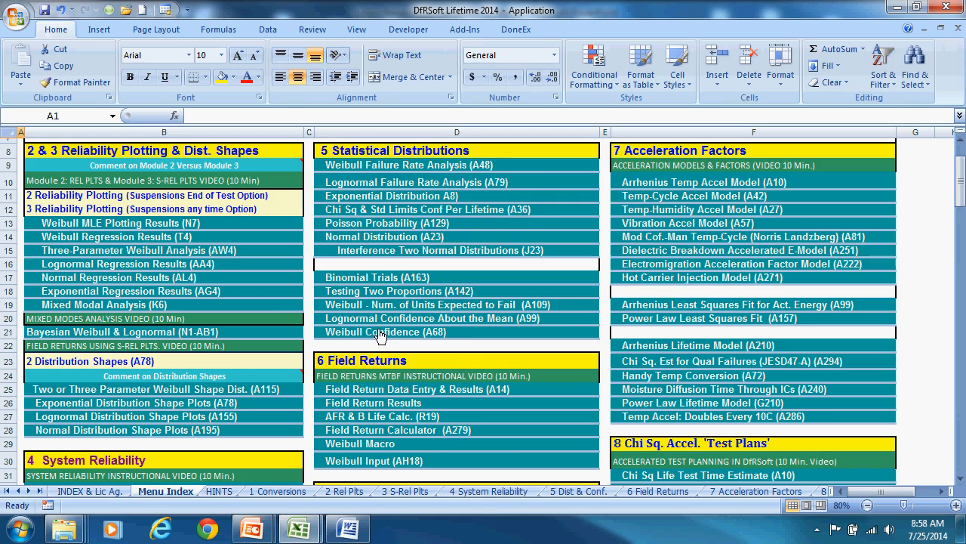
scroll(381, 336, down, 7)
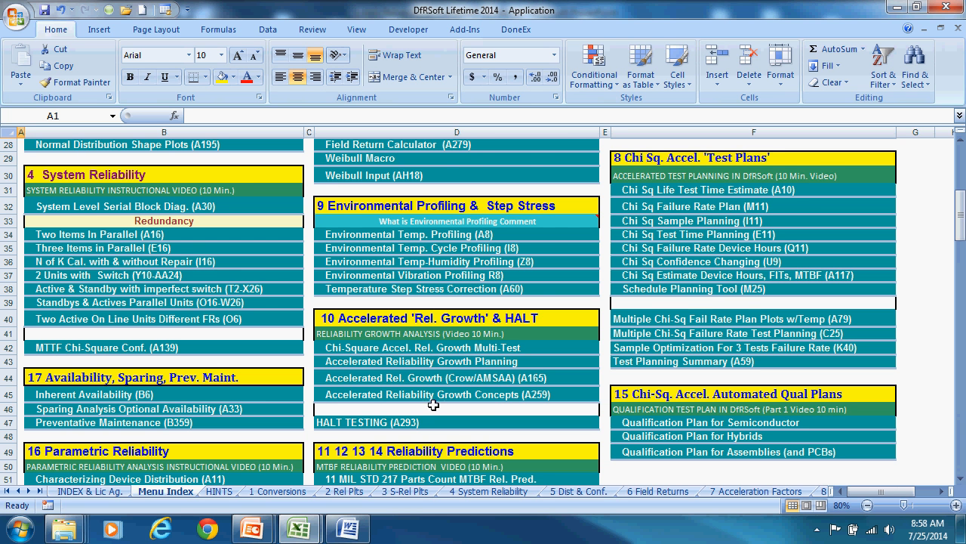
scroll(600, 405, down, 9)
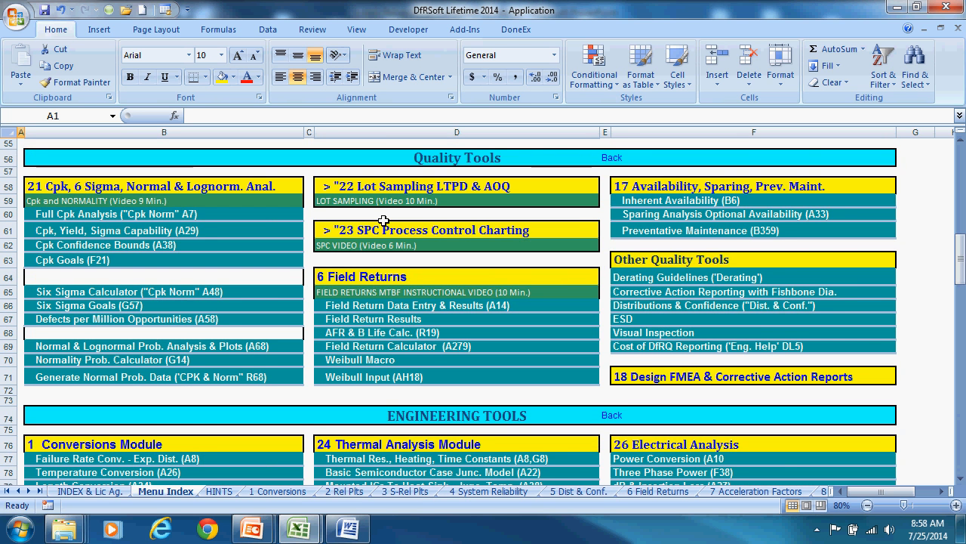
scroll(624, 313, down, 4)
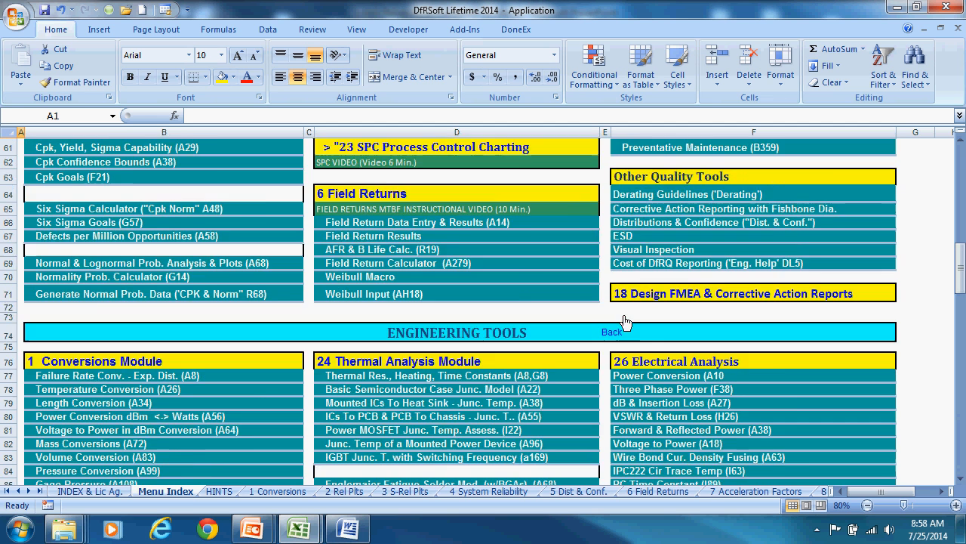
scroll(624, 314, down, 2)
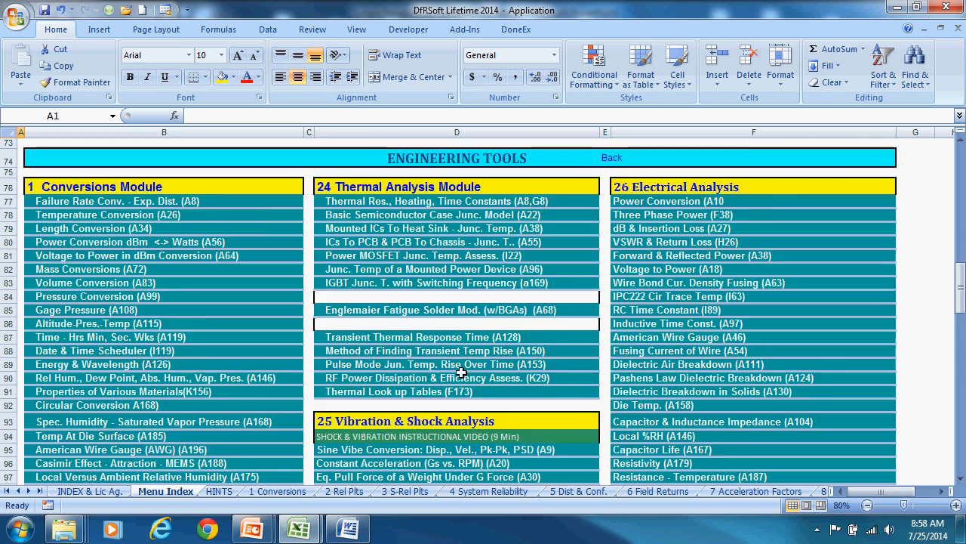
scroll(455, 333, up, 3)
scroll(455, 332, up, 20)
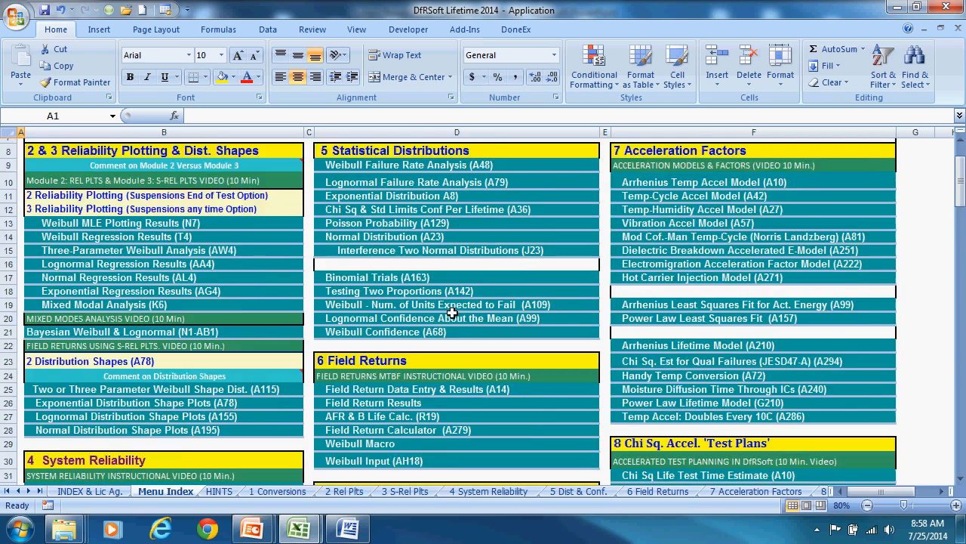
- Go to the 4 System Reliability module from the Menu Index and reduce its zoom to 90%
scroll(452, 312, down, 6)
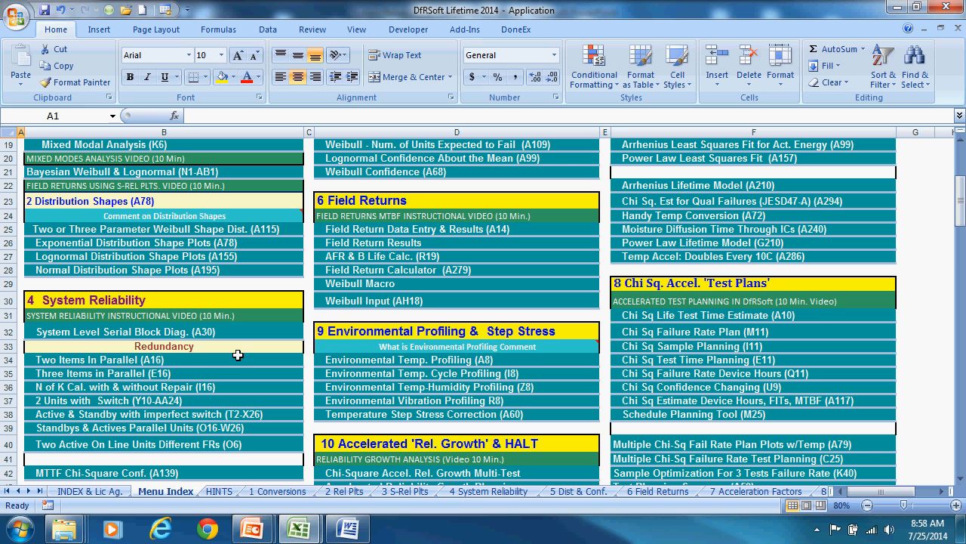
click(78, 305)
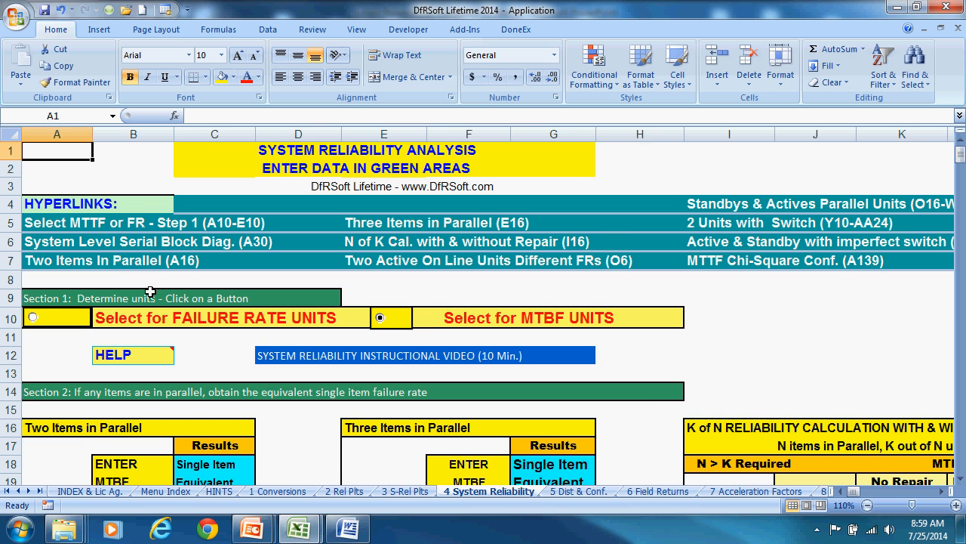
click(868, 506)
click(868, 505)
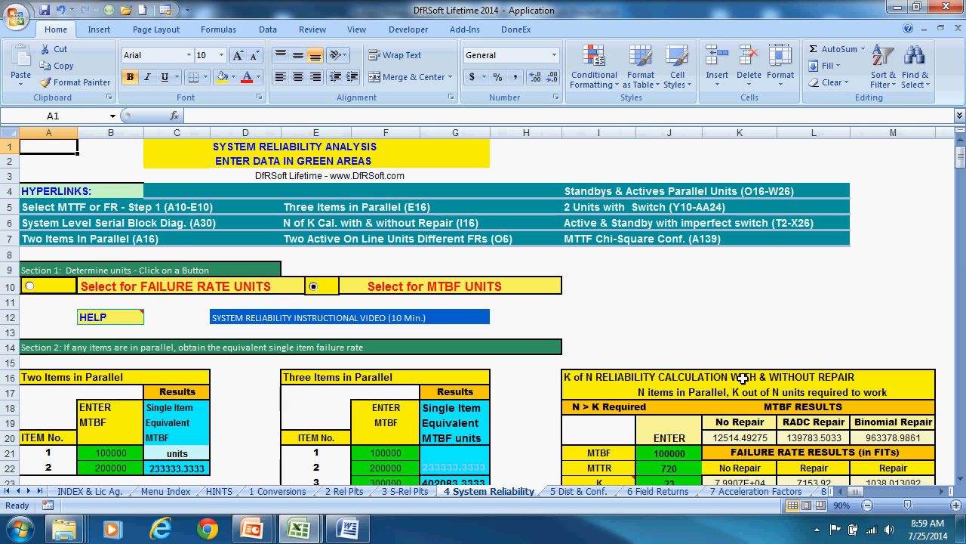
- Review the parallel-item and serial block diagram sections, and select MTBF units in Section 1
scroll(710, 377, down, 2)
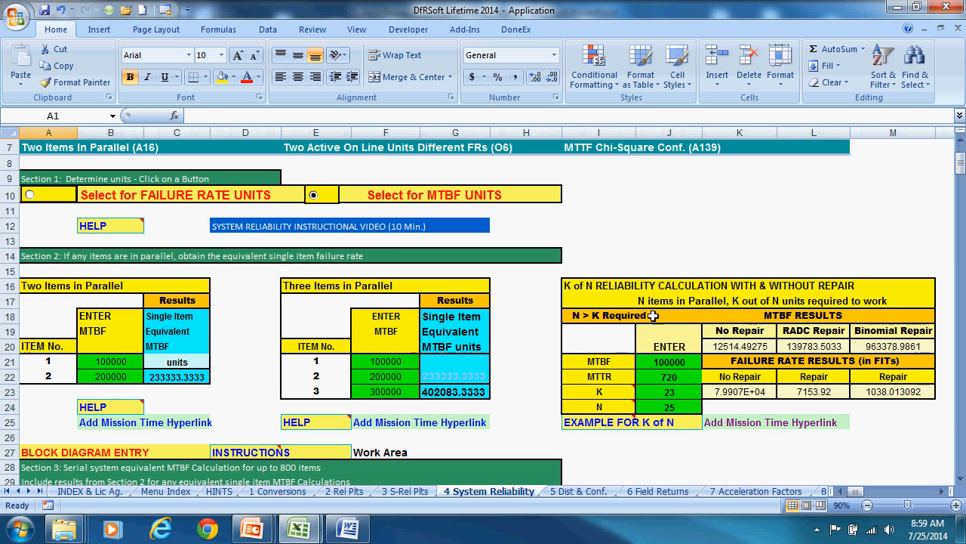
scroll(627, 348, down, 5)
scroll(627, 348, down, 2)
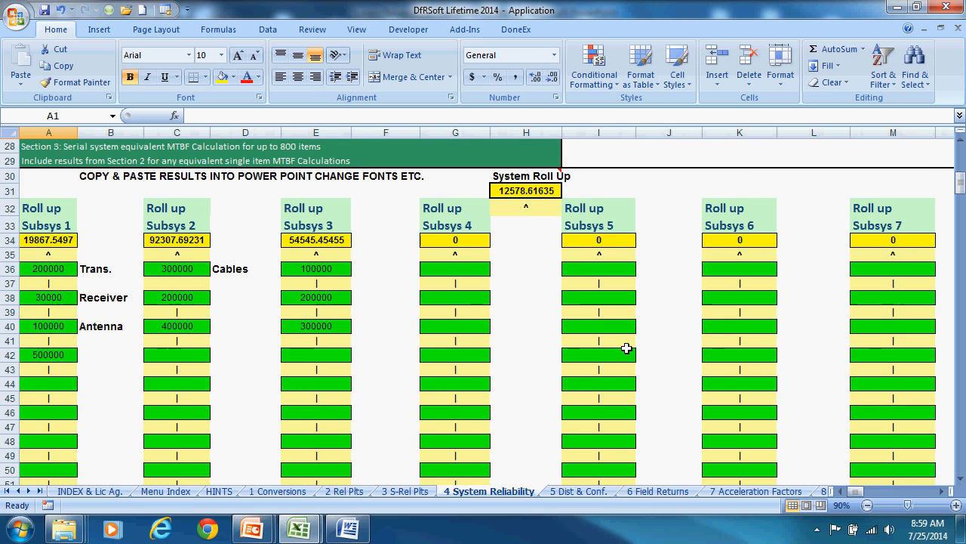
scroll(626, 348, up, 9)
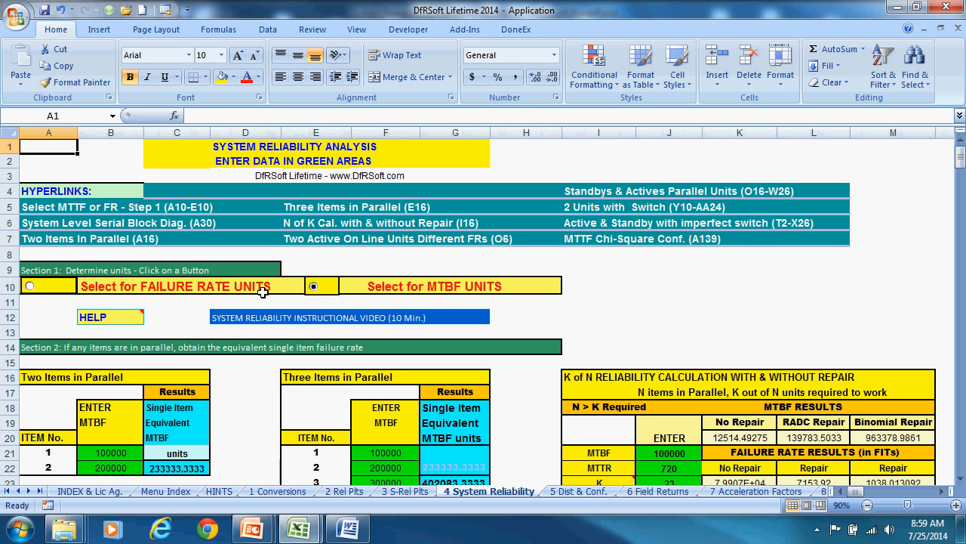
click(316, 288)
- Switch to the System Reliability & Availability For Movie presentation in PowerPoint and view the Series System slide full screen
scroll(571, 352, down, 2)
scroll(572, 352, down, 3)
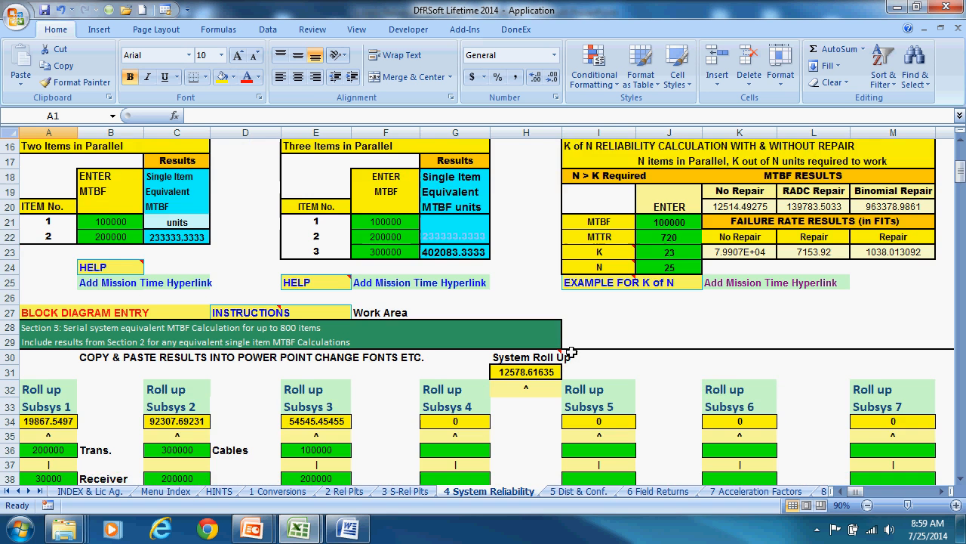
scroll(571, 352, down, 4)
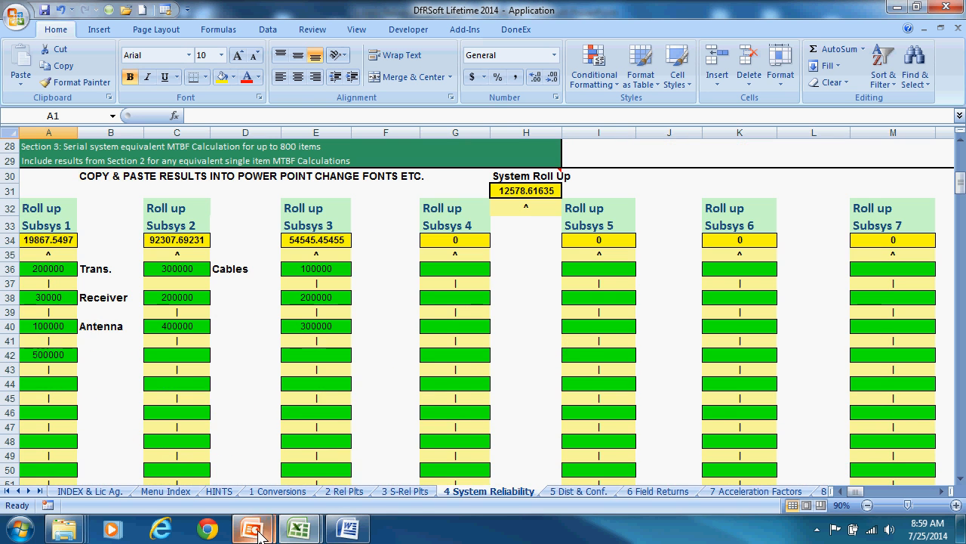
mouse_move(259, 532)
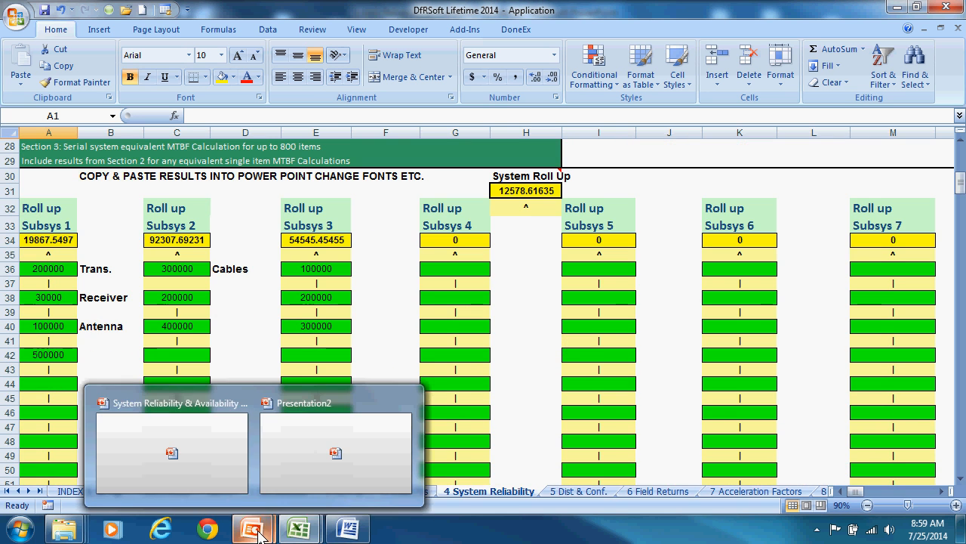
click(237, 484)
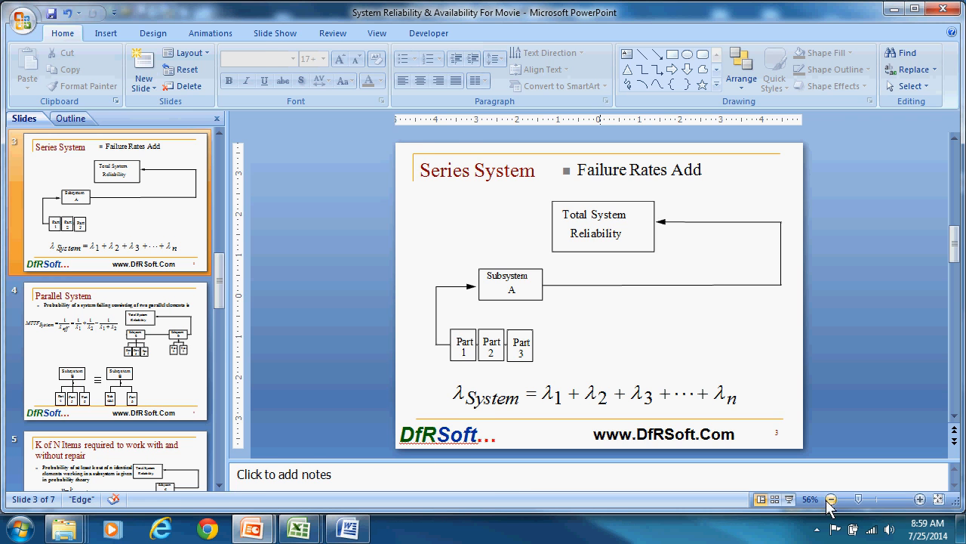
click(789, 502)
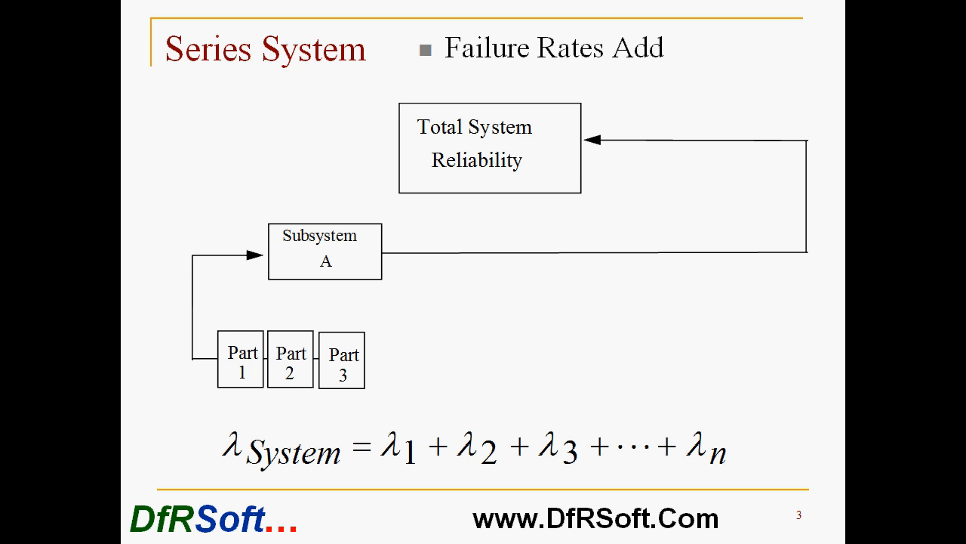
key(Escape)
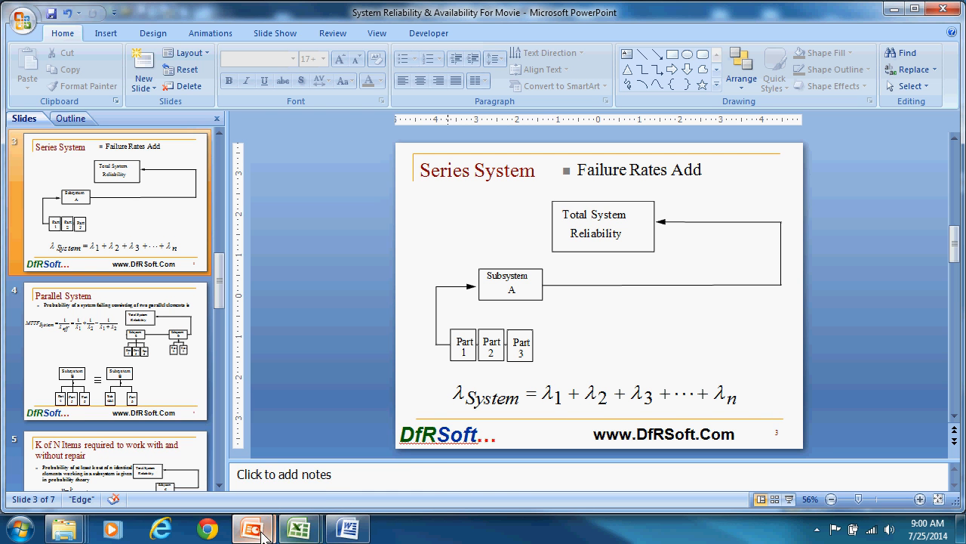
- Switch back to the DfRSoft Lifetime 2014 workbook in Excel and examine the subsystem roll-ups in Section 3
mouse_move(256, 532)
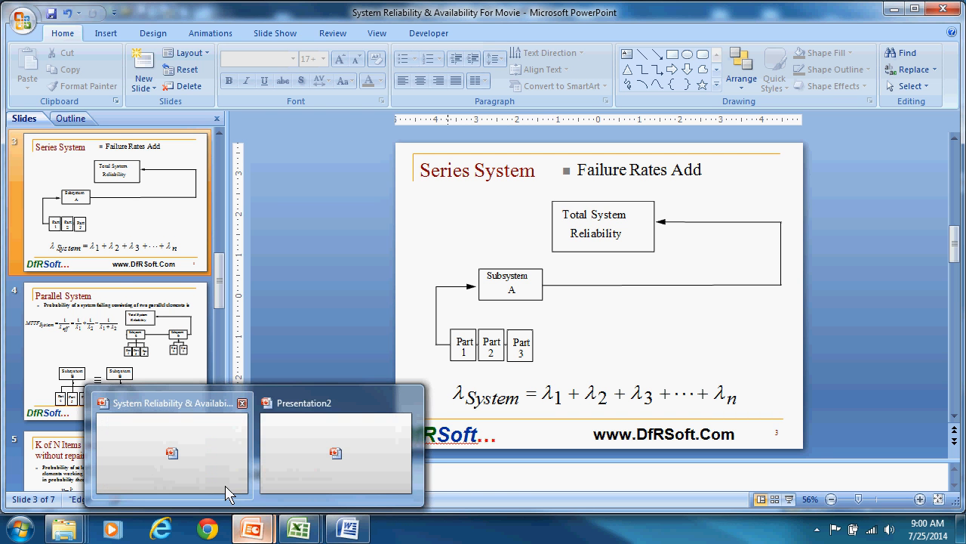
mouse_move(300, 531)
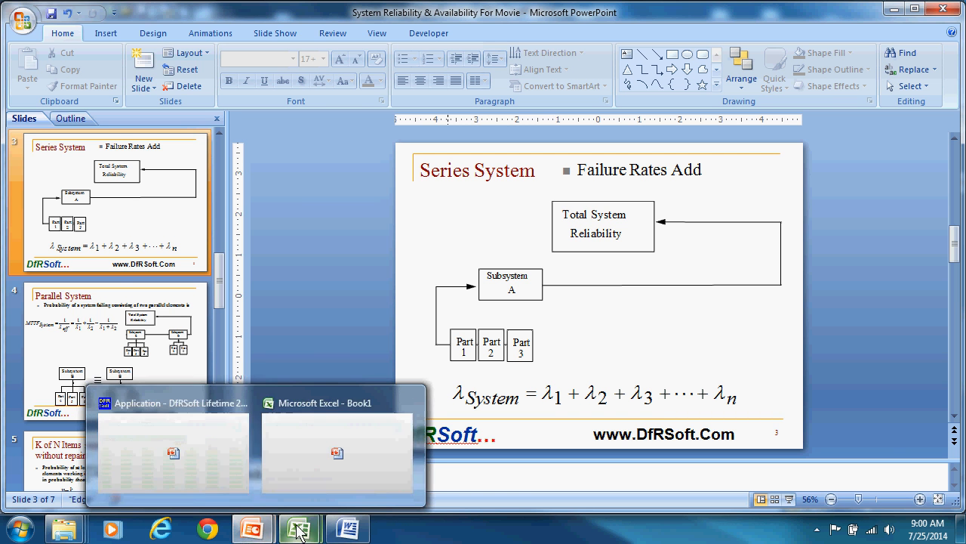
click(226, 471)
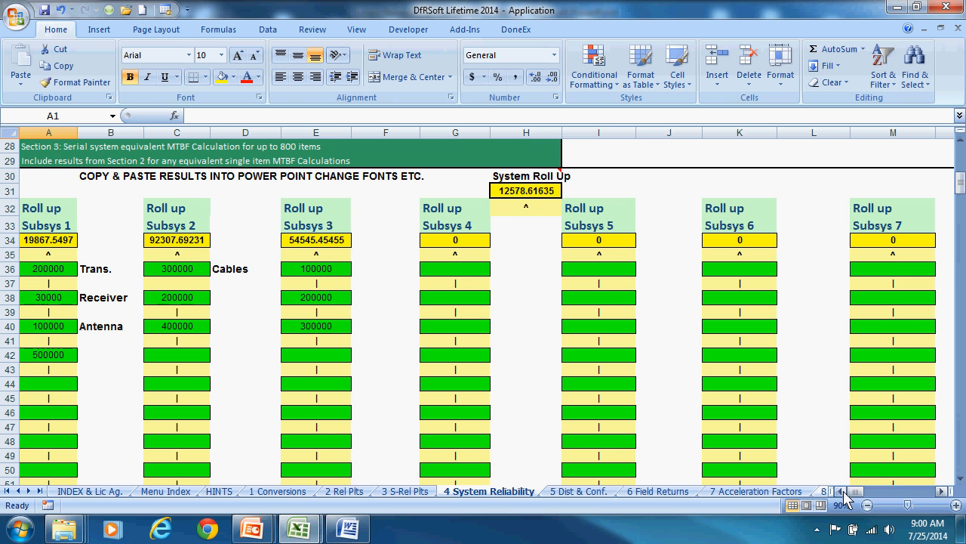
mouse_move(851, 491)
mouse_down()
mouse_move(876, 491)
mouse_move(857, 492)
mouse_up()
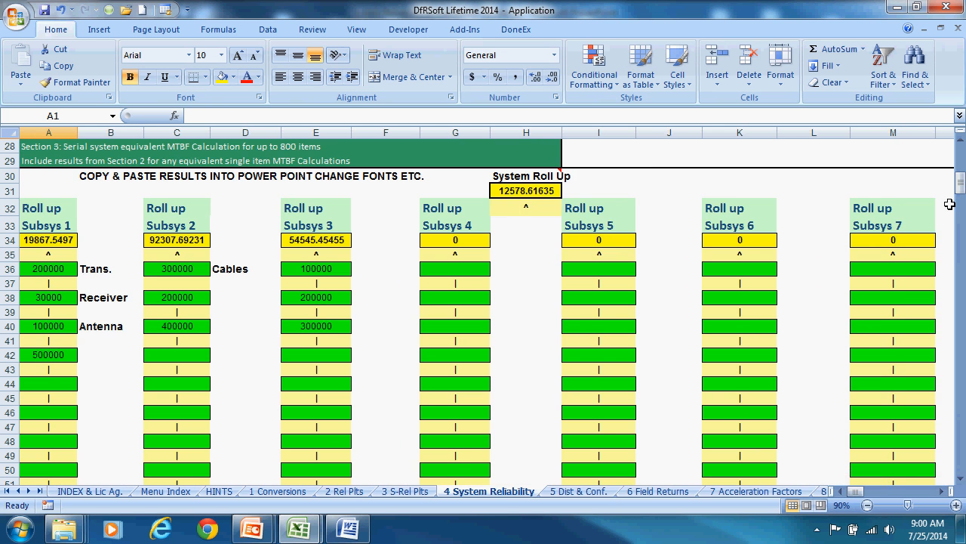
mouse_move(961, 183)
mouse_down()
mouse_move(961, 270)
mouse_move(962, 187)
mouse_up()
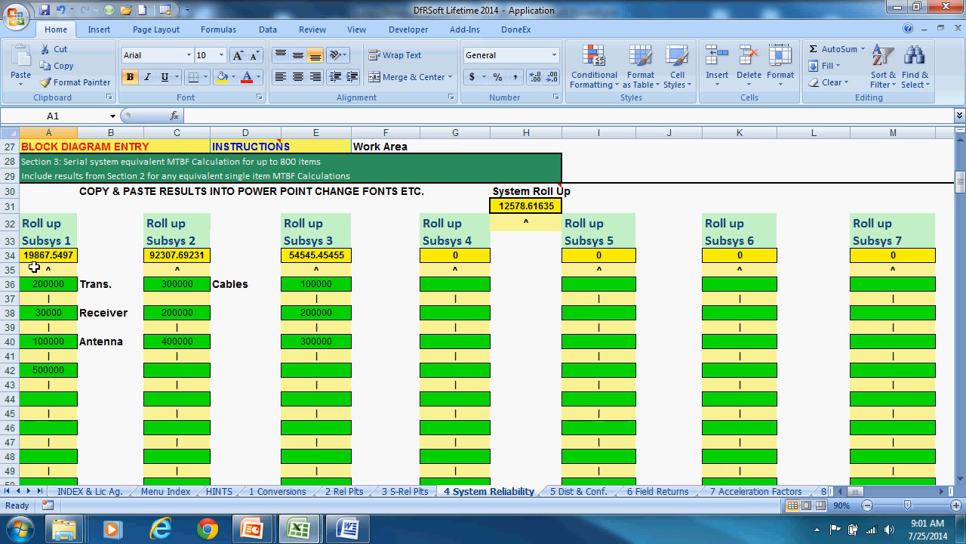
- Enlarge the System Reliability sheet to 110% and copy the block diagram range A30:H42
click(957, 505)
click(957, 505)
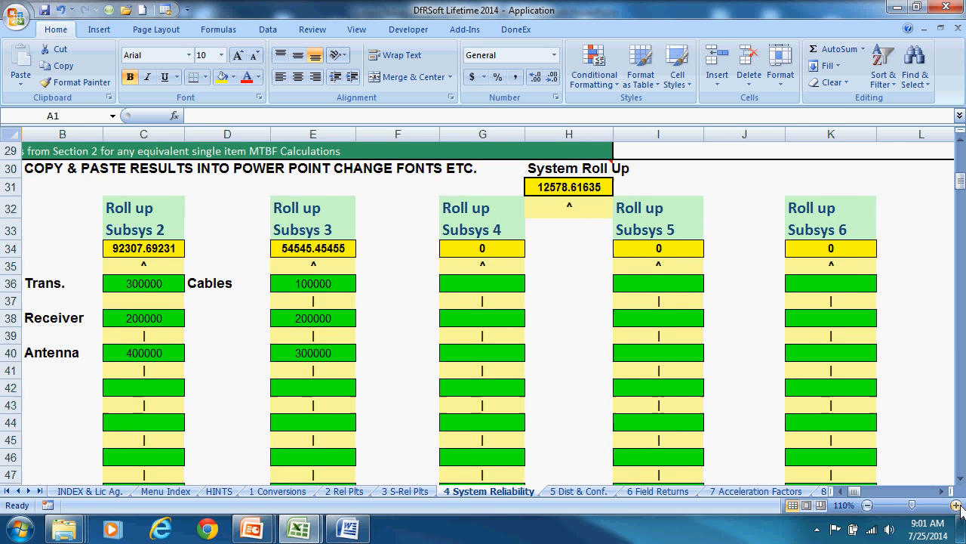
scroll(774, 474, up, 1)
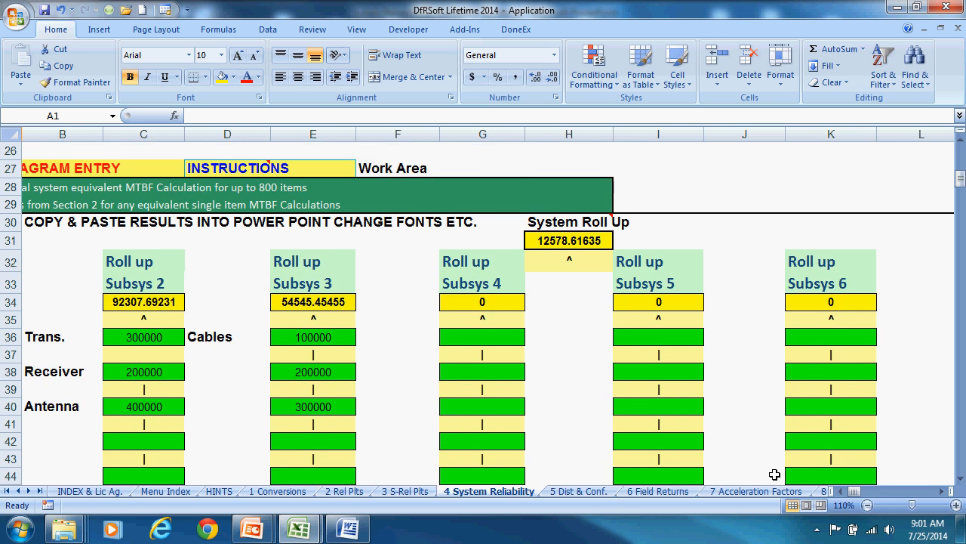
scroll(774, 474, down, 1)
drag(855, 502, 852, 502)
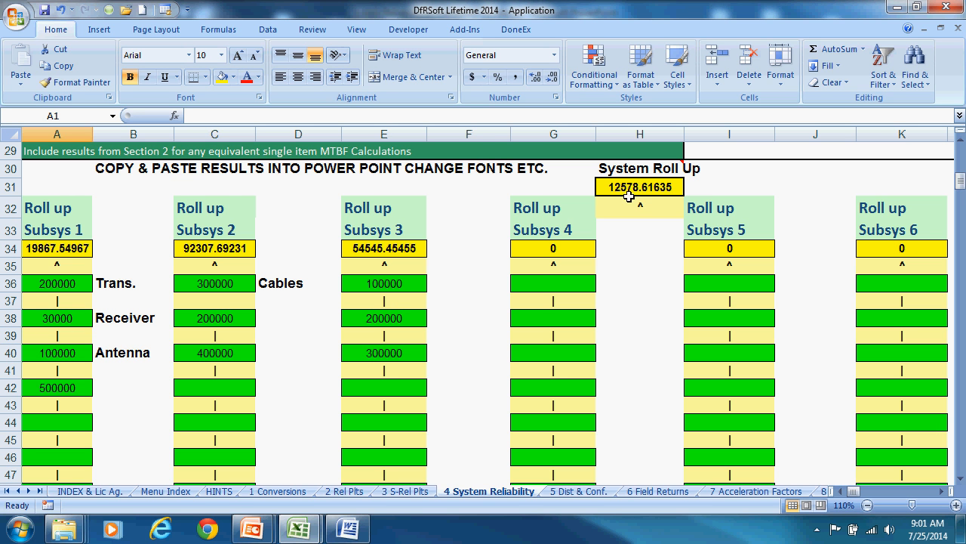
drag(56, 173, 619, 382)
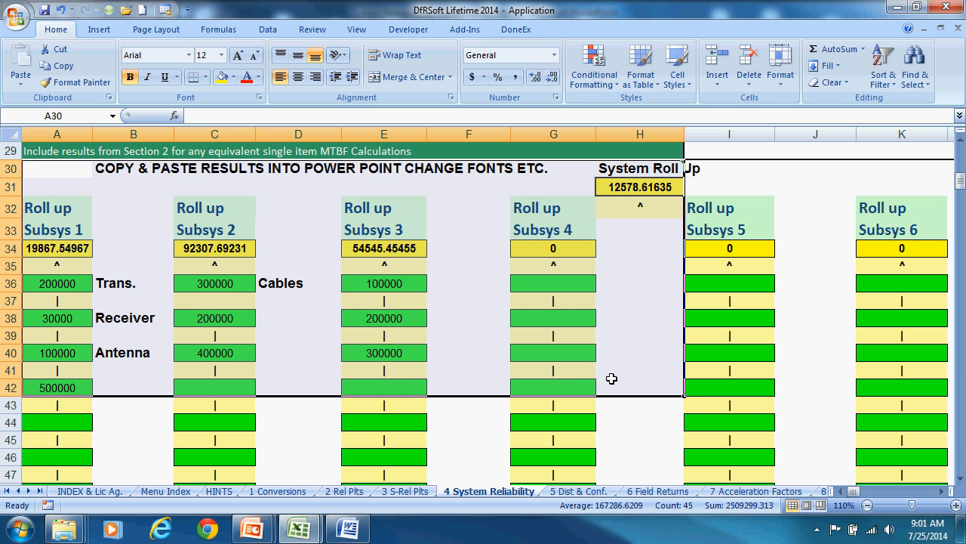
key(ctrl+c)
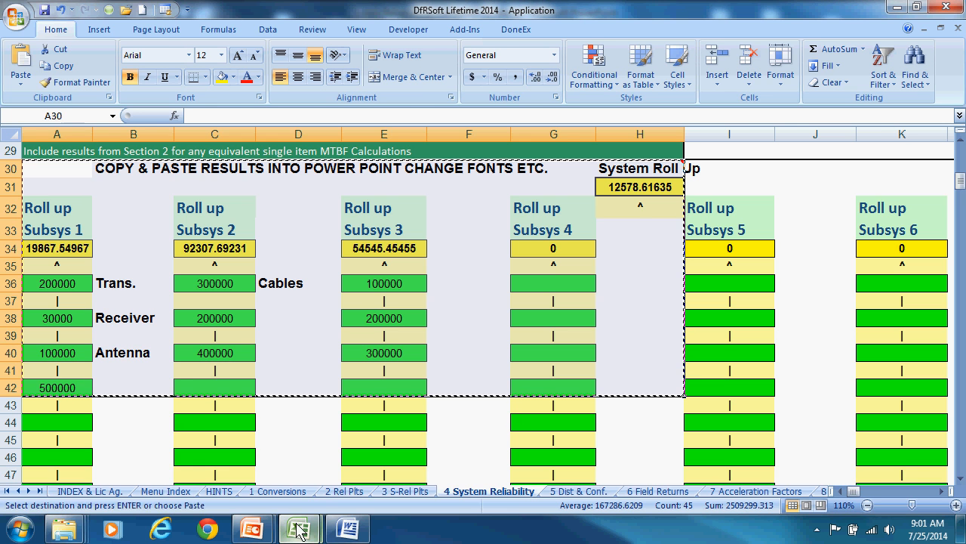
- Switch to the Book1 workbook, widen the columns of Sheet2 and paste the copied block diagram at cell A2
mouse_move(299, 531)
click(339, 472)
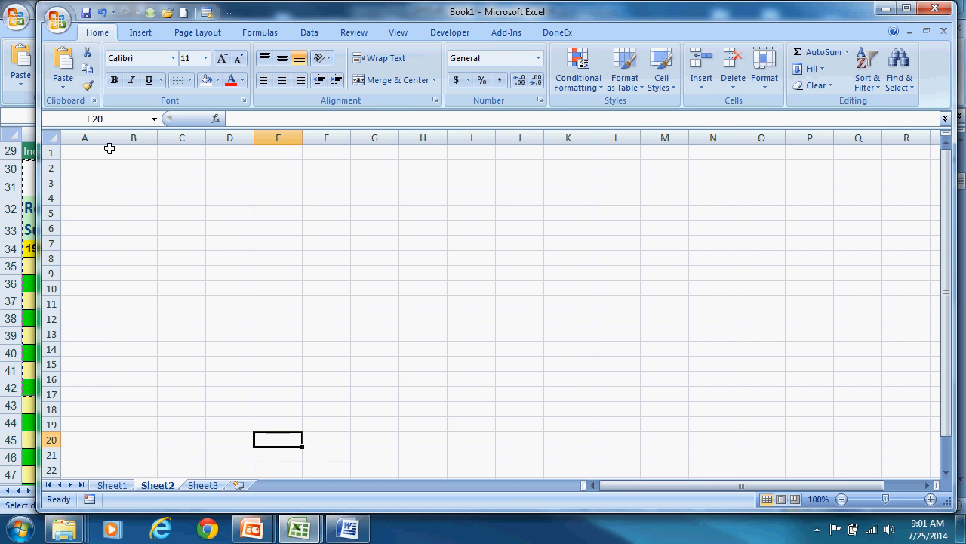
drag(85, 137, 597, 139)
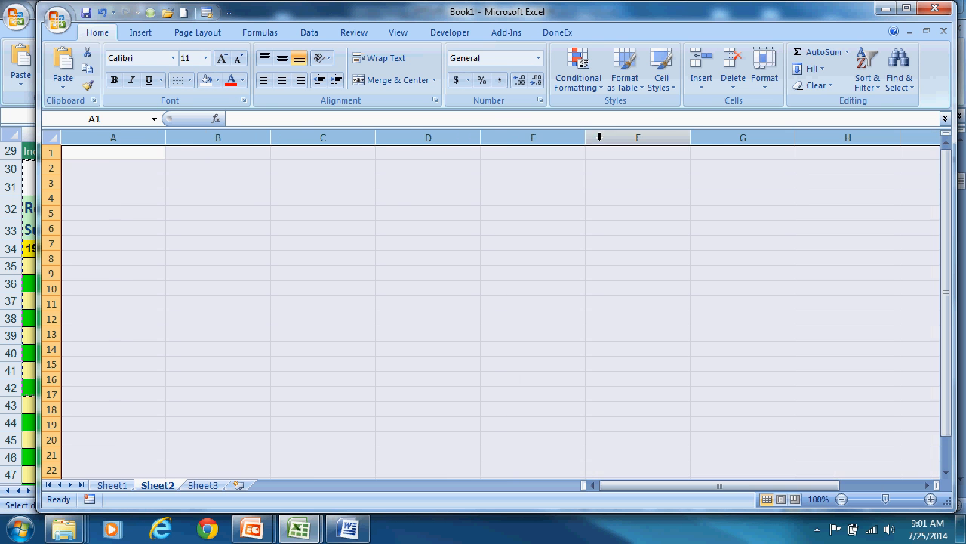
click(141, 174)
key(ctrl+v)
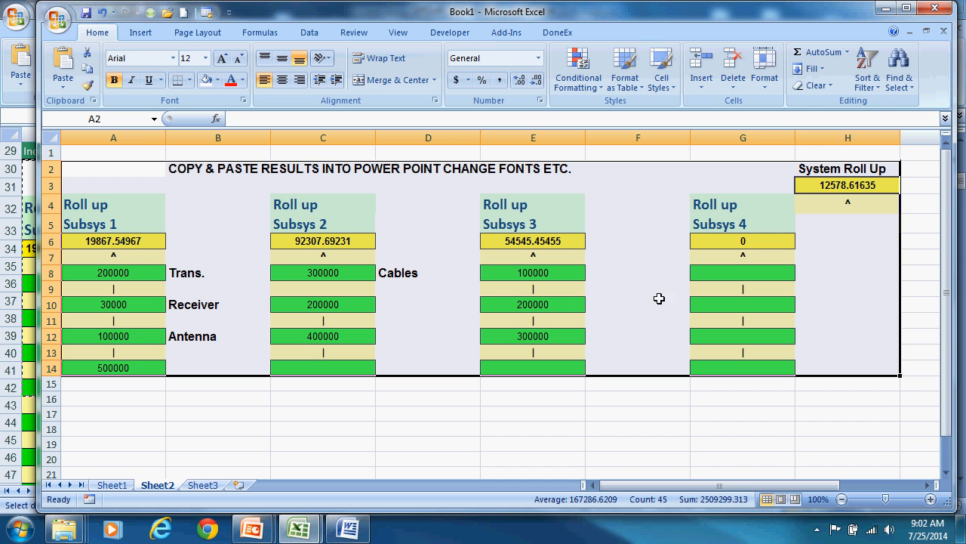
- Delete columns F and G, which hold the empty Subsys 4 roll-up, from the pasted diagram
click(659, 133)
drag(659, 133, 718, 136)
right_click(718, 136)
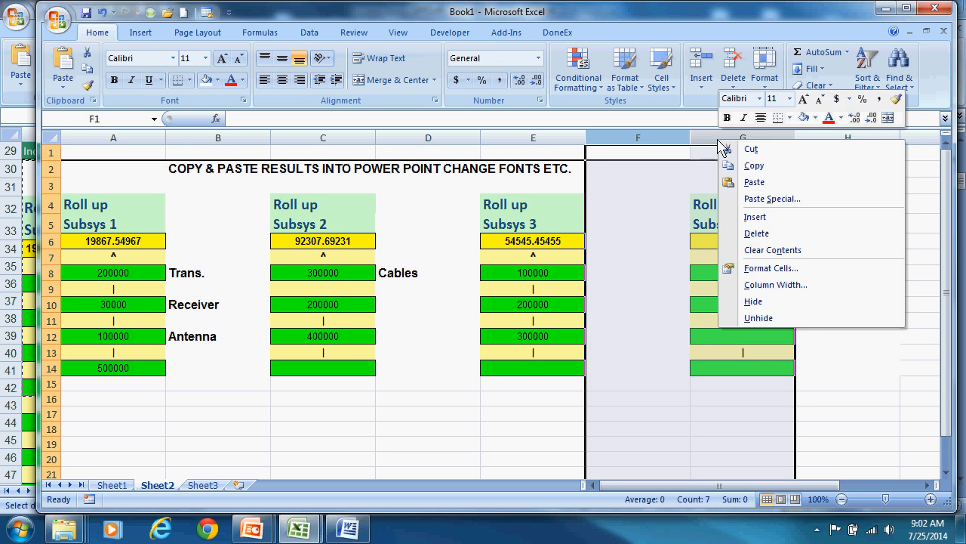
click(756, 233)
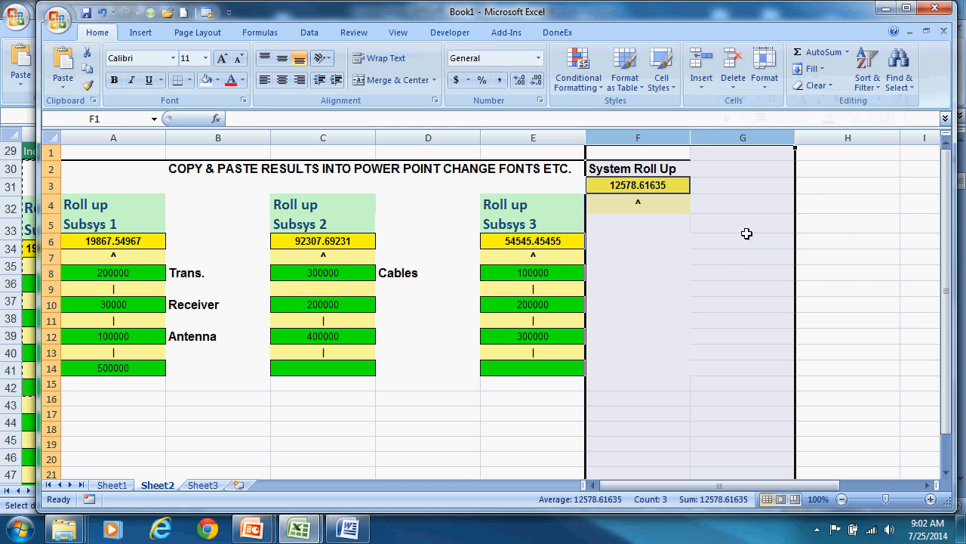
- Move the three subsystem columns down to start at A7 and the System Roll Up block to C3:C5 above Subsys 2
drag(95, 204, 433, 400)
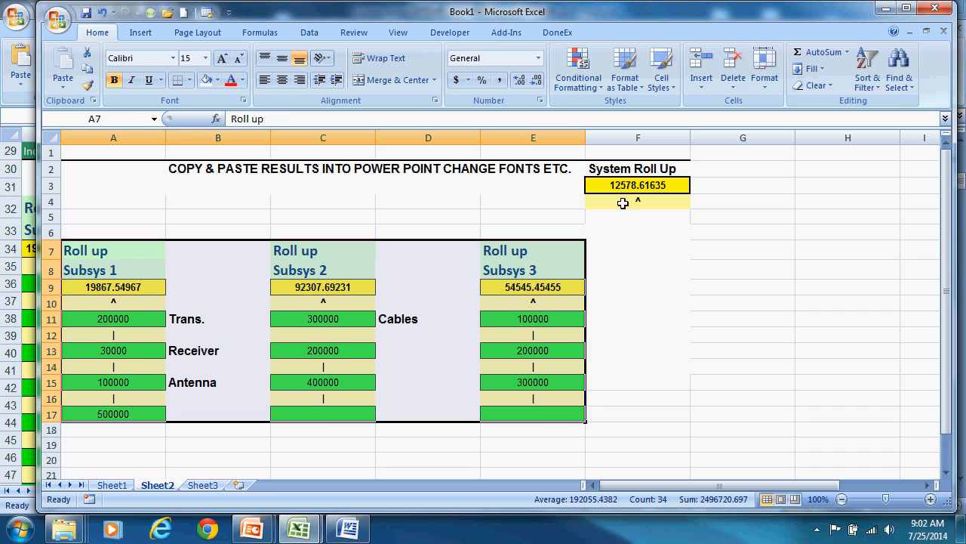
drag(616, 172, 338, 223)
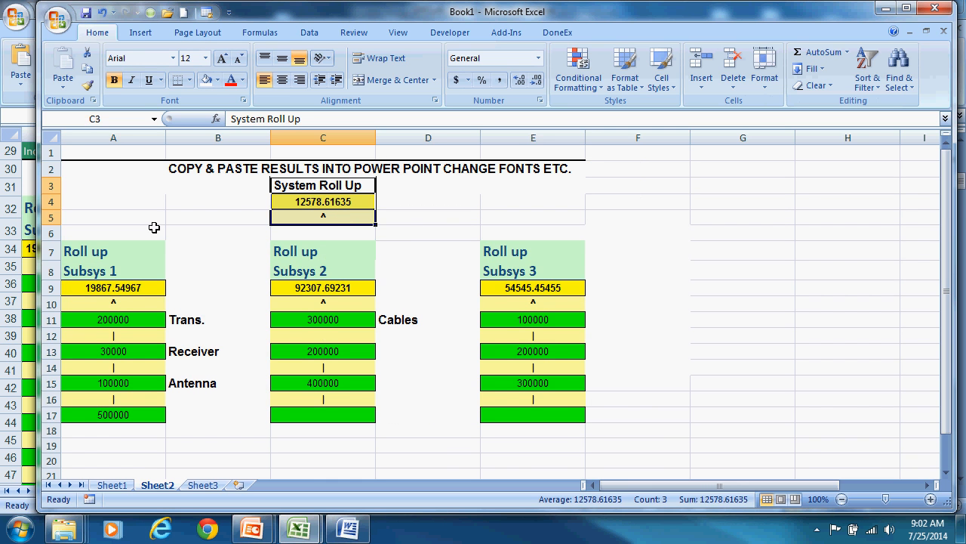
- Delete the unused cells C16:E18 at the end of the Subsys 2 and Subsys 3 columns, shifting cells left
drag(277, 402, 513, 414)
right_click(480, 407)
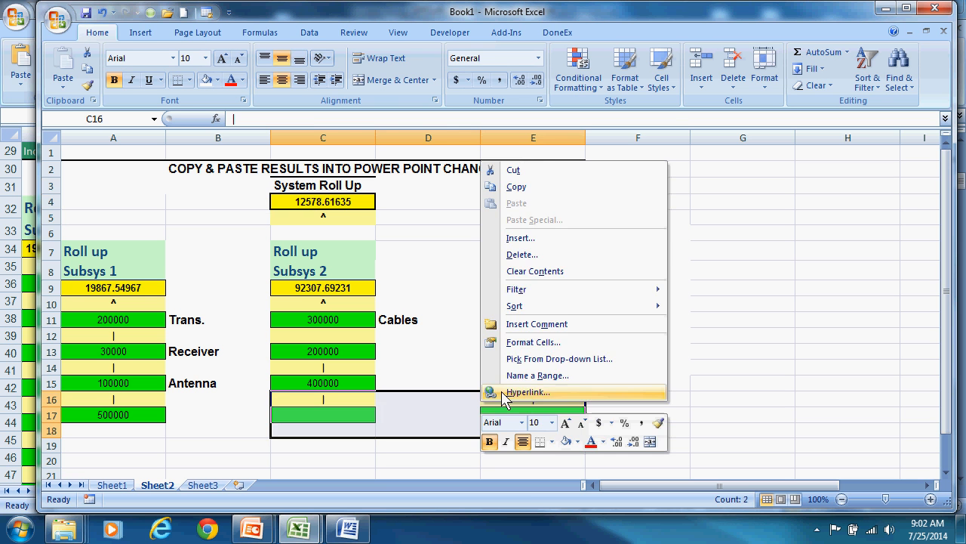
click(519, 257)
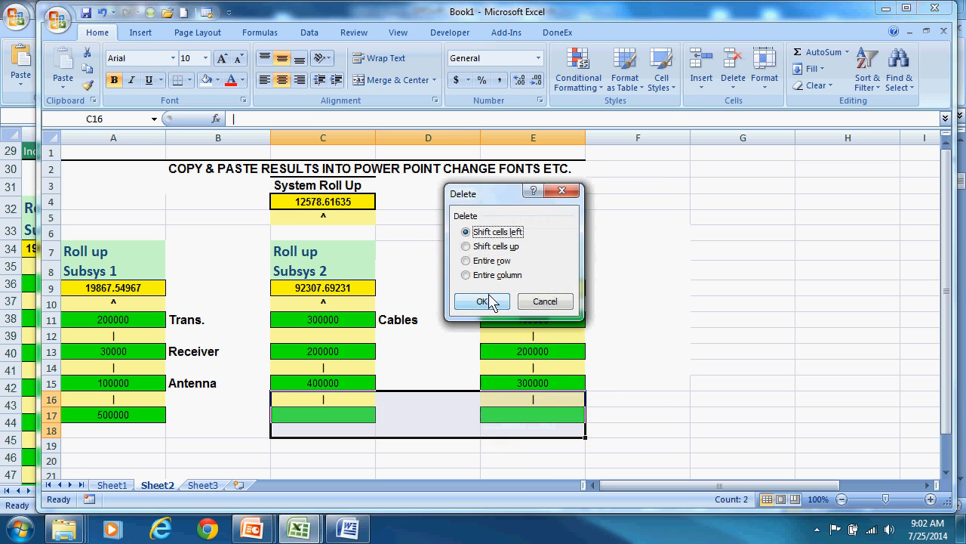
click(487, 301)
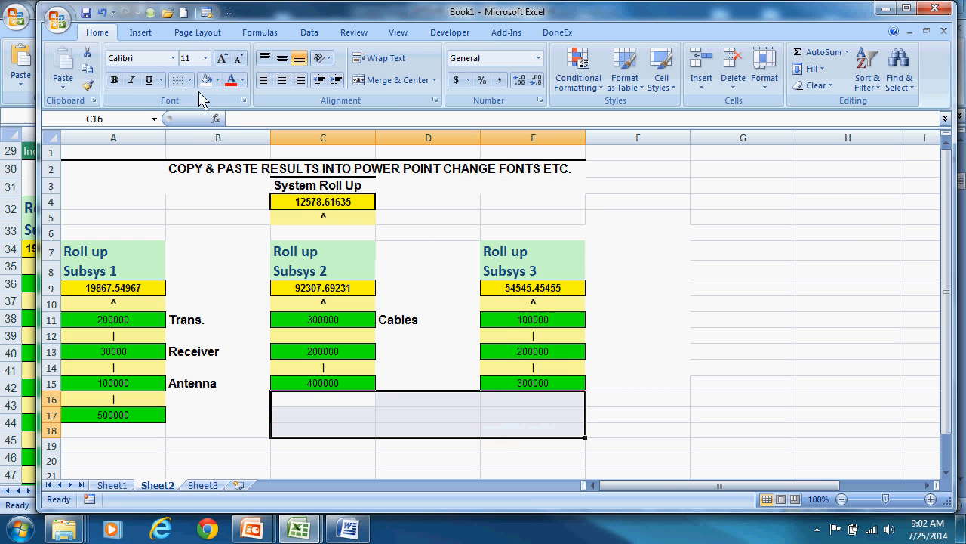
click(214, 395)
click(105, 197)
drag(105, 197, 227, 224)
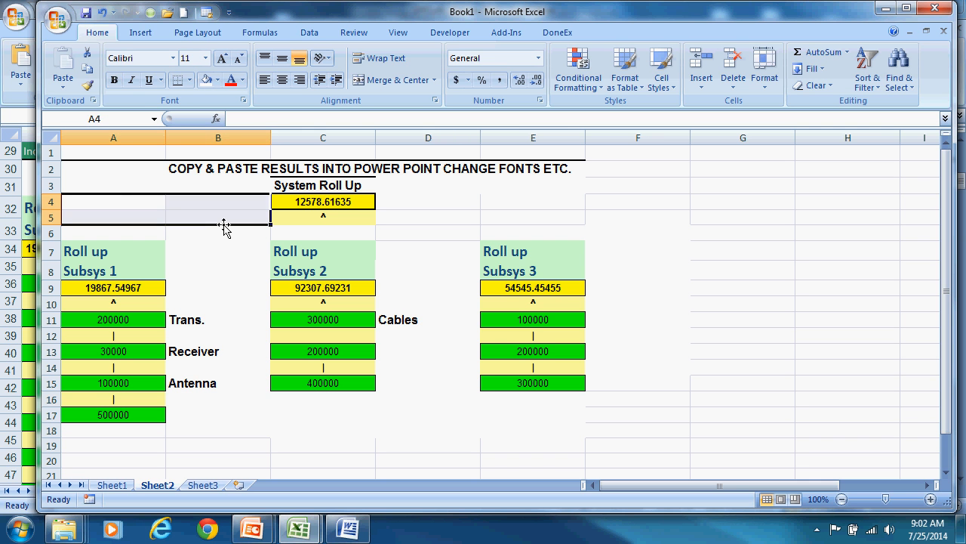
drag(414, 198, 503, 231)
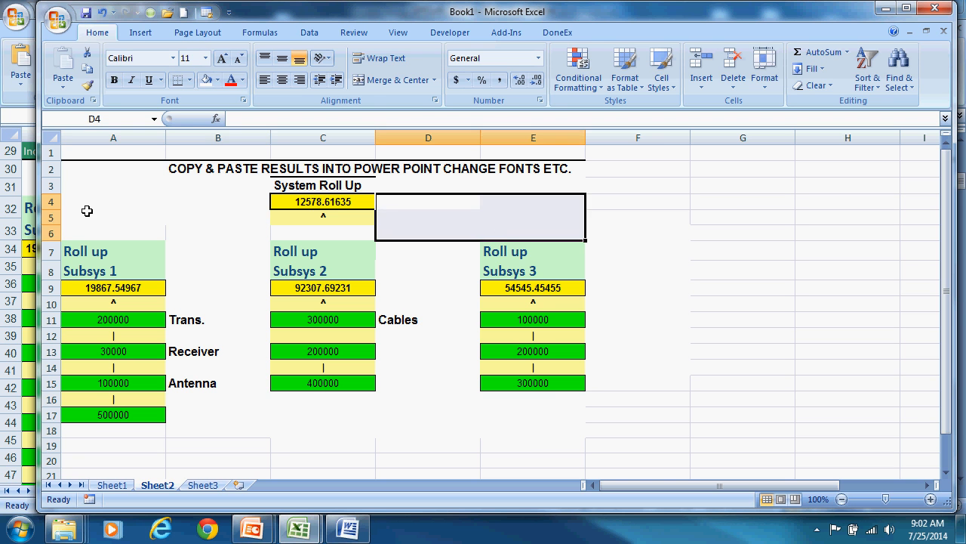
drag(86, 229, 295, 239)
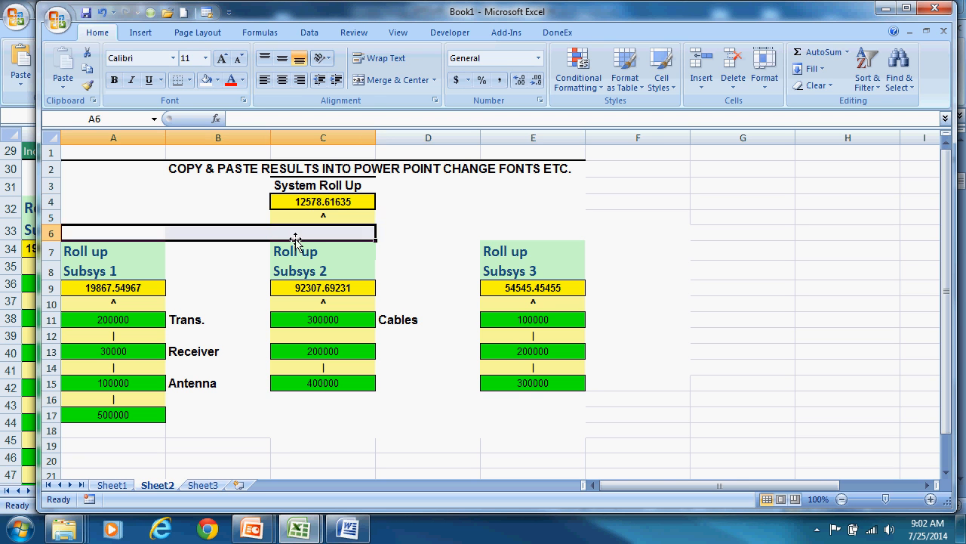
click(257, 444)
drag(102, 207, 392, 218)
- Copy the rearranged diagram A3:E17 and paste it onto the blank slide of Presentation2 in PowerPoint
drag(146, 184, 499, 416)
key(ctrl+c)
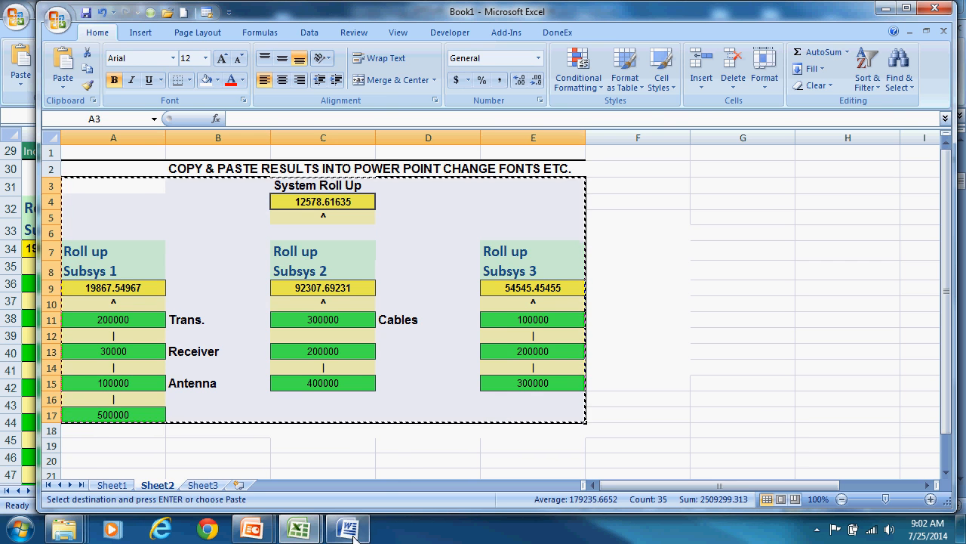
mouse_move(251, 529)
click(312, 477)
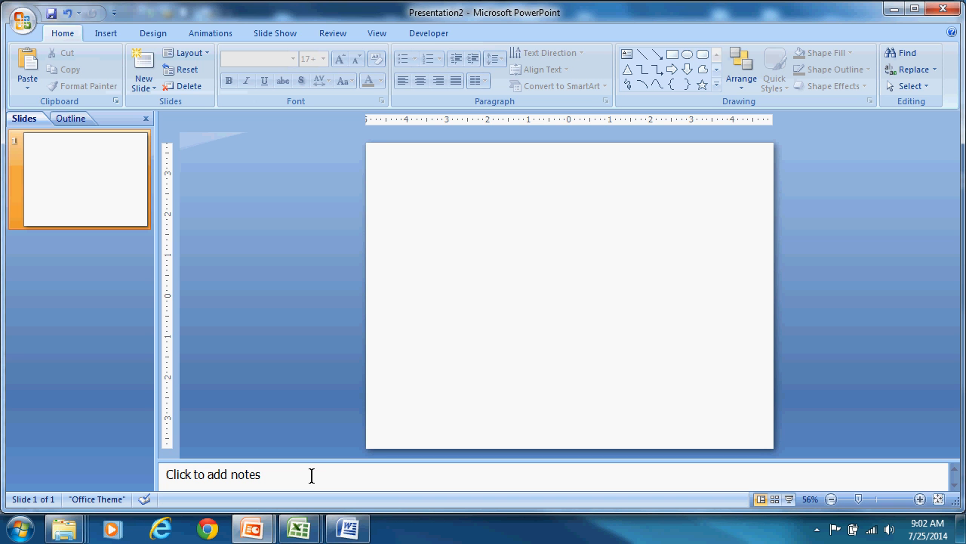
key(ctrl+v)
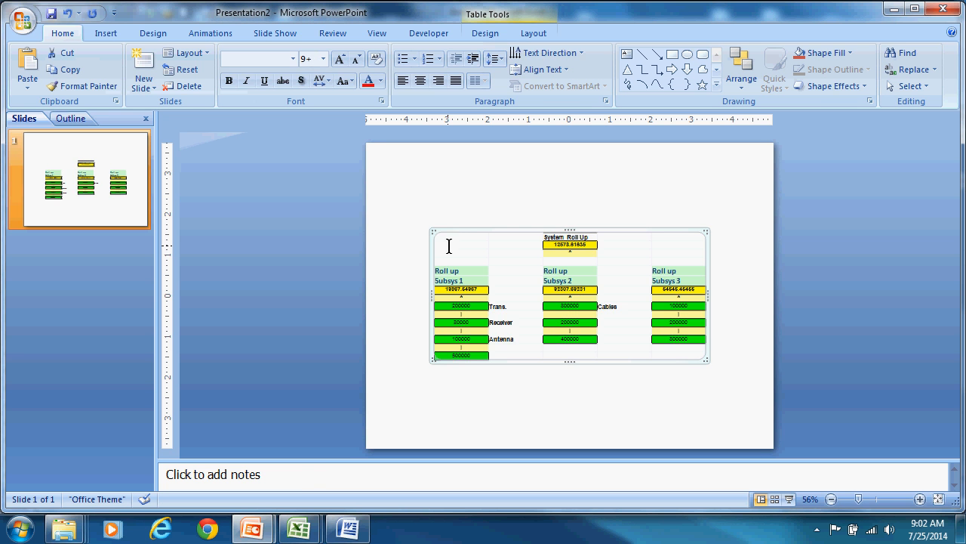
- Move the pasted diagram table to the slide's upper-left area and enlarge it proportionally to nearly the slide's width
drag(453, 233, 391, 172)
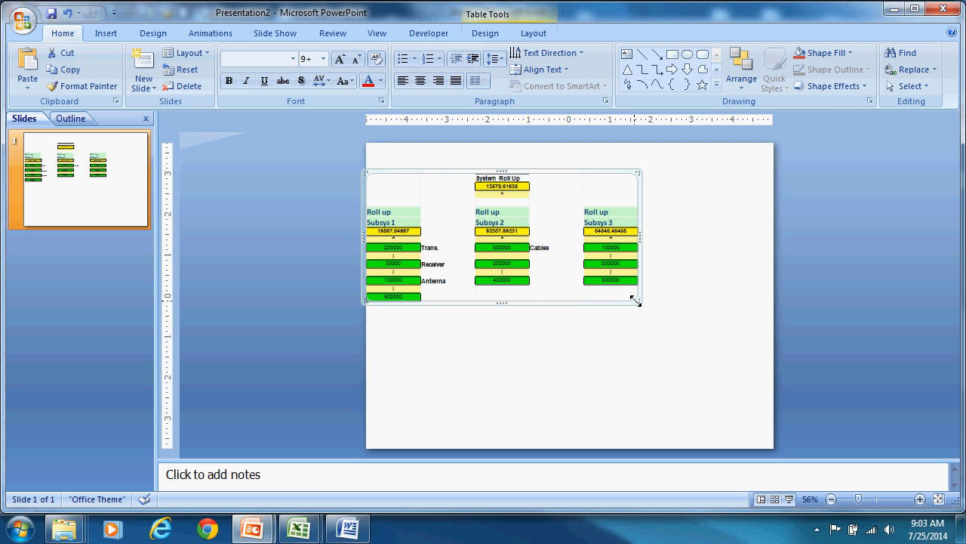
drag(636, 301, 641, 306)
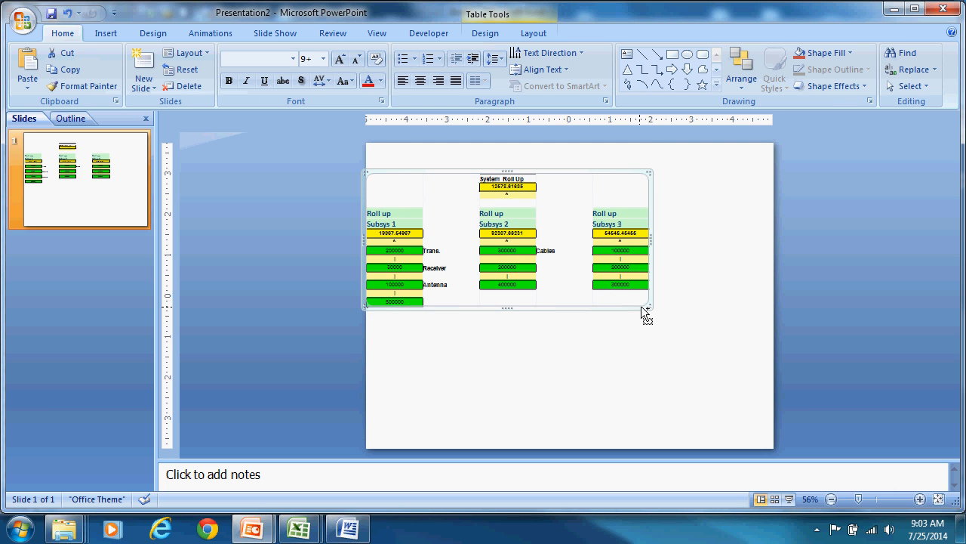
key(ctrl+z)
drag(639, 301, 700, 363)
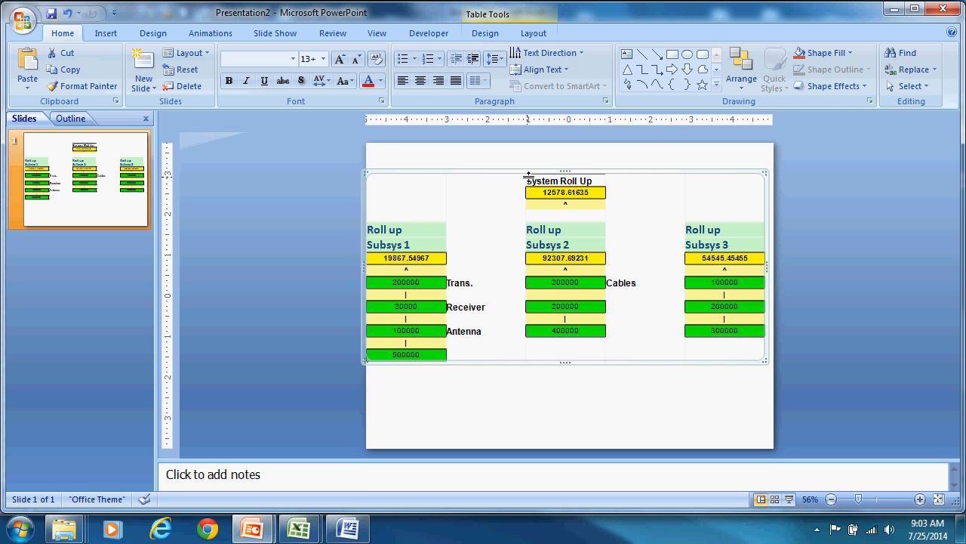
- Narrow the spacer columns between the three subsystems and enlarge the whole table to nearly the slide's width again
drag(526, 181, 489, 187)
drag(604, 181, 573, 184)
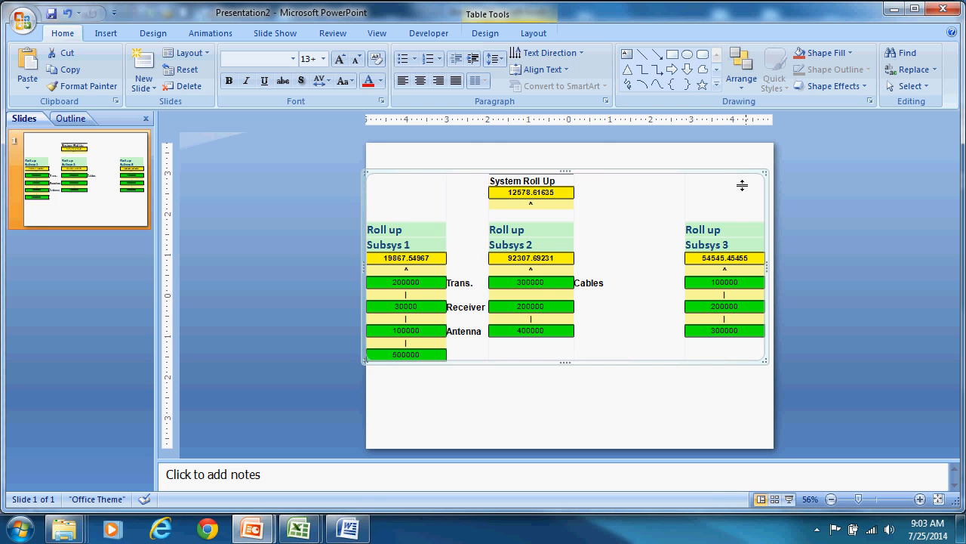
drag(761, 182, 670, 186)
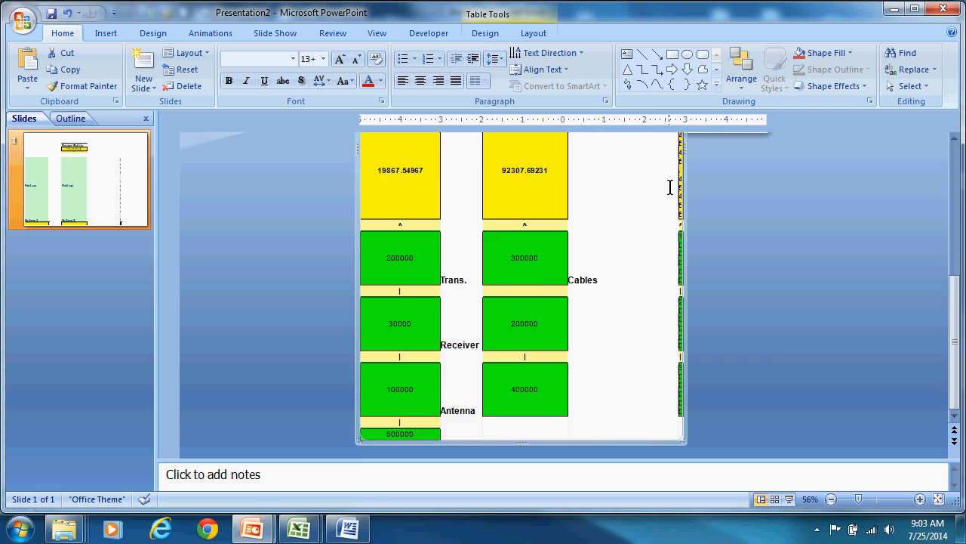
key(ctrl+z)
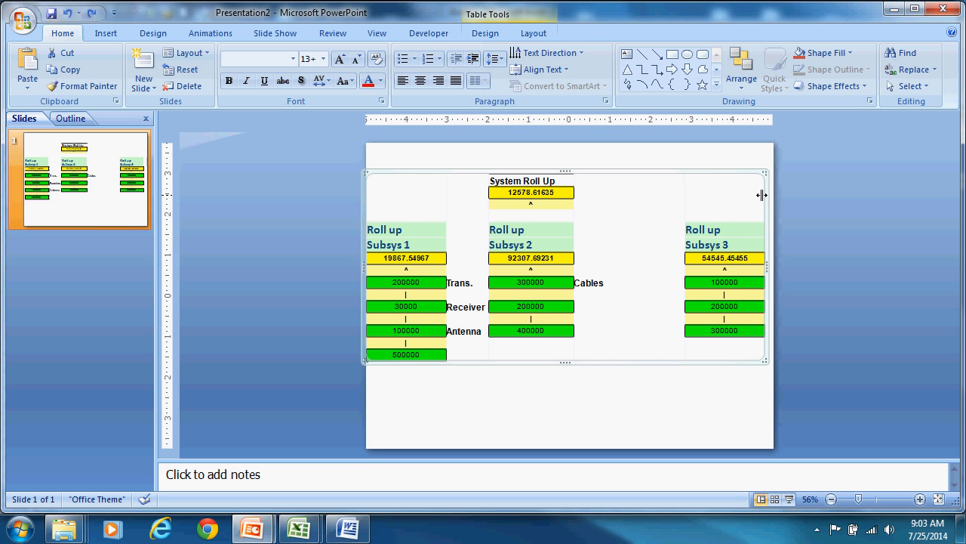
drag(735, 196, 751, 197)
drag(684, 186, 618, 197)
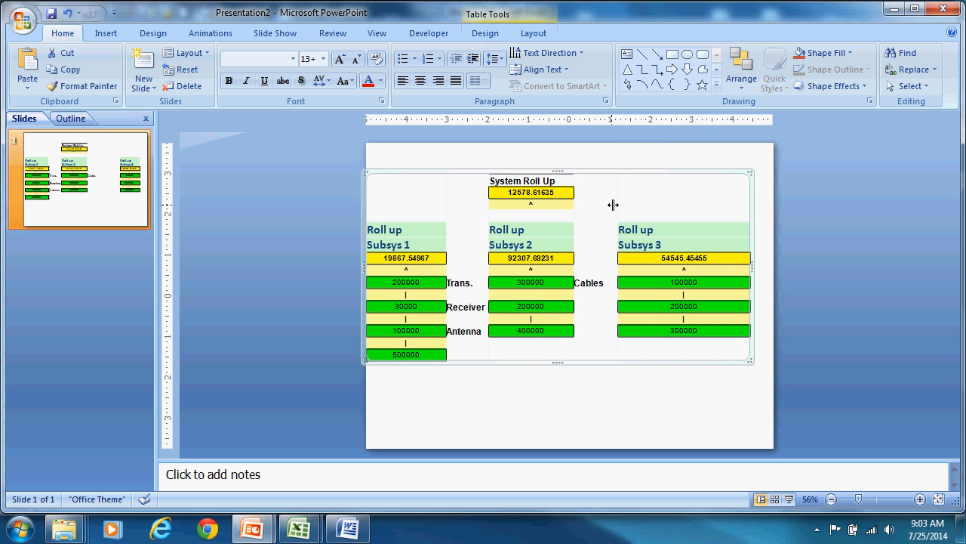
drag(746, 184, 703, 191)
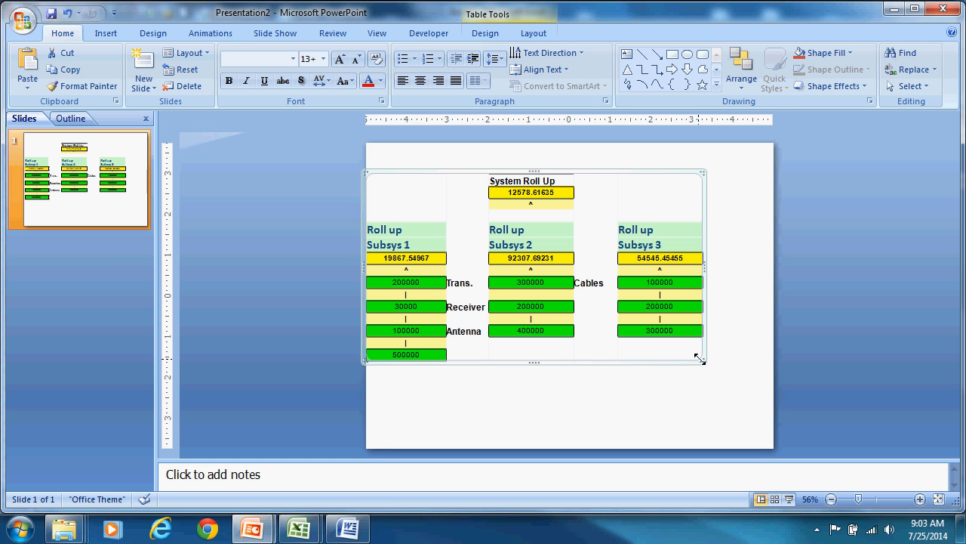
drag(702, 360, 744, 391)
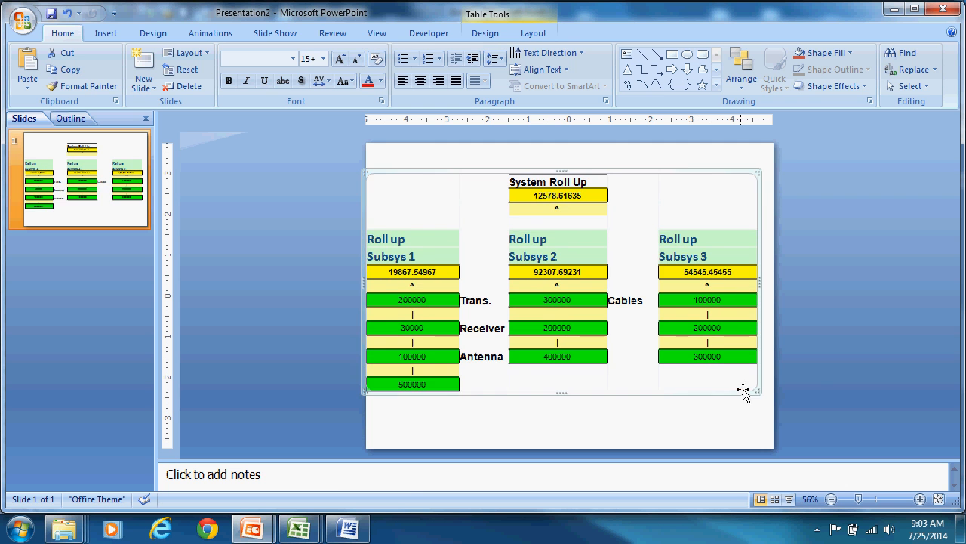
click(814, 377)
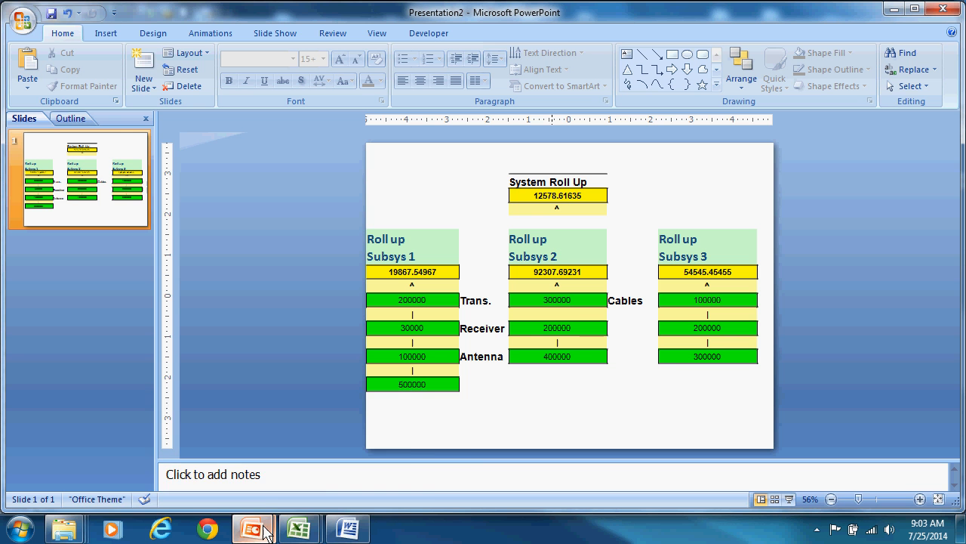
- Switch to the System Reliability & Availability For Movie presentation and show its Parallel System slide in a slide show
mouse_move(266, 529)
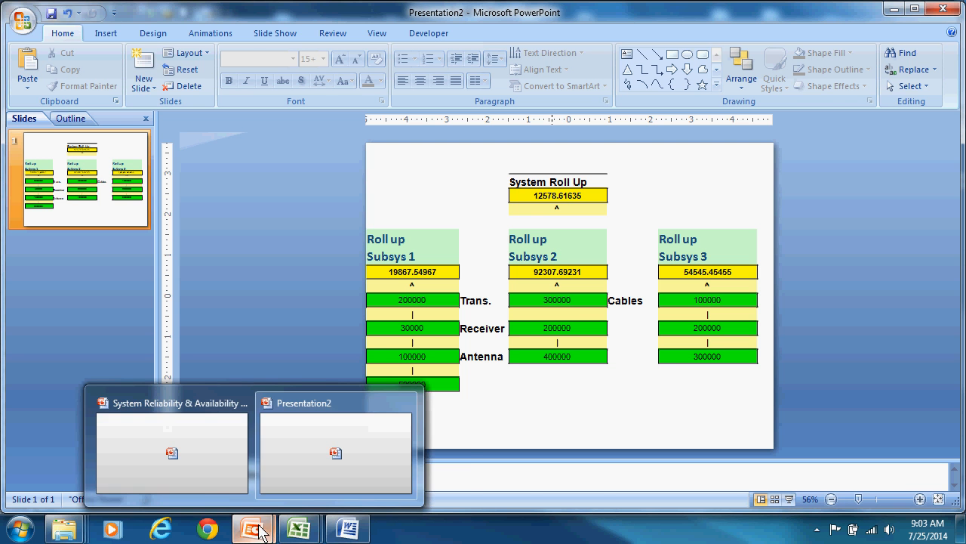
click(261, 480)
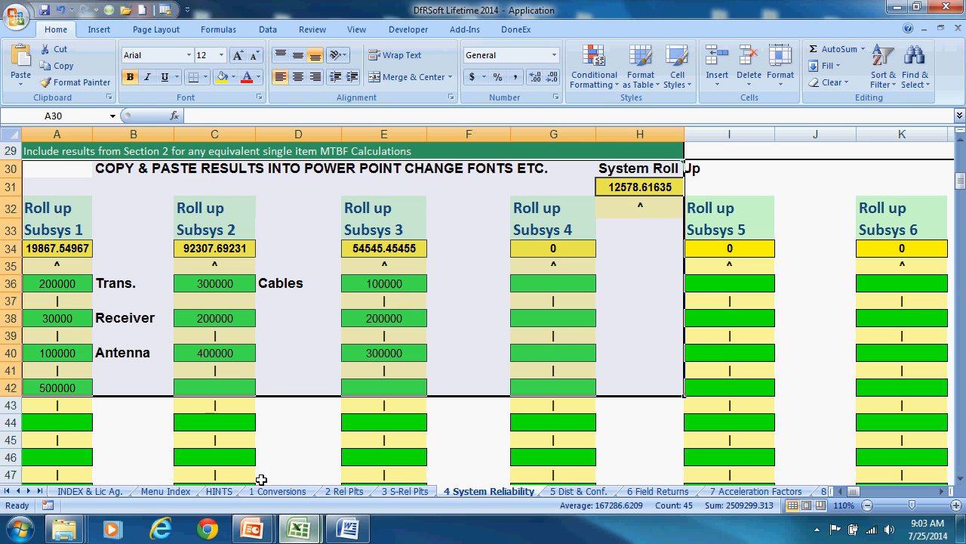
click(281, 427)
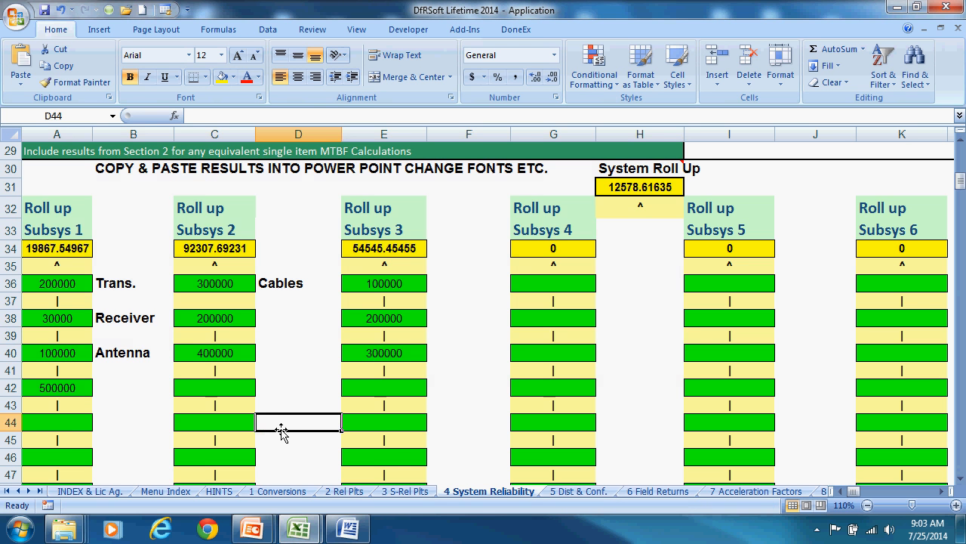
mouse_move(250, 533)
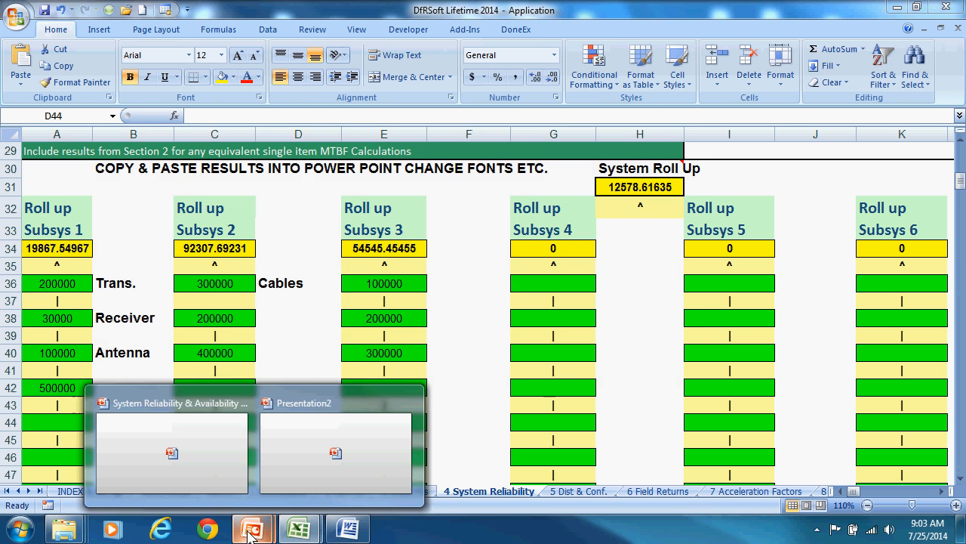
click(221, 483)
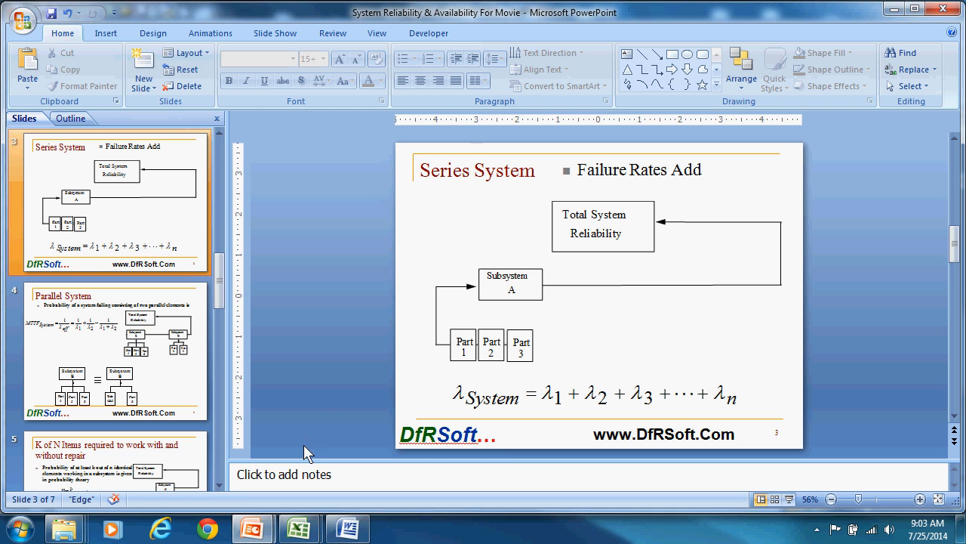
click(789, 499)
key(Right)
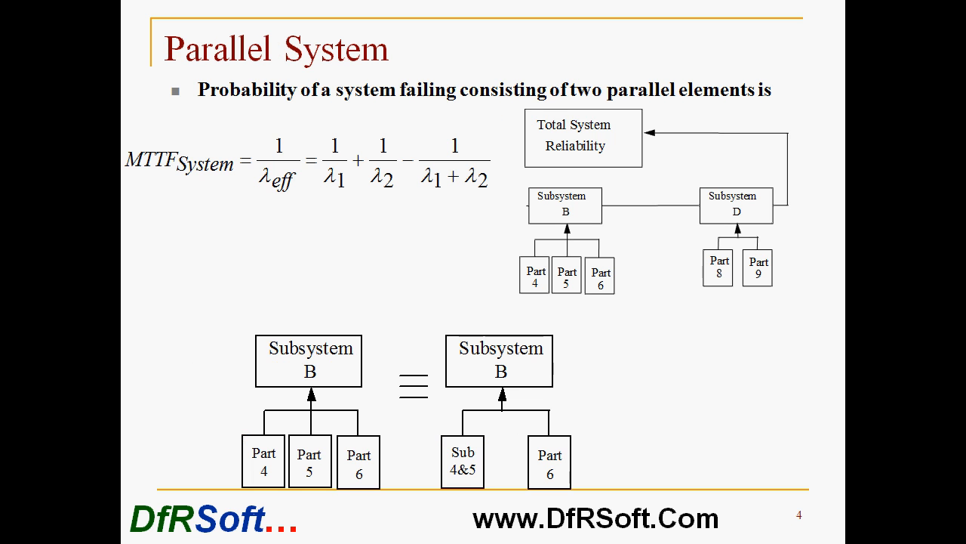
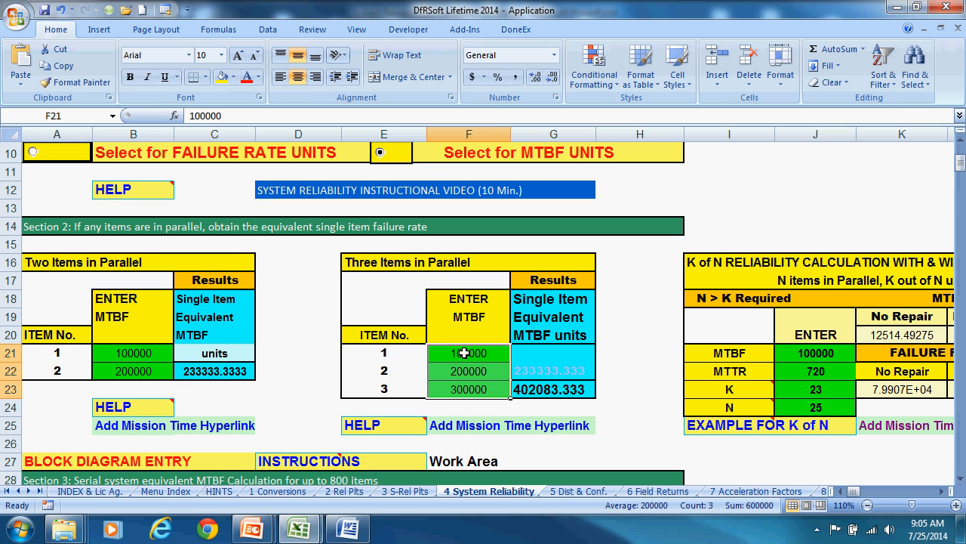
- Check the Three Items in Parallel result in G23, and present the K of N Items slide of the System Reliability & Availability presentation
click(530, 391)
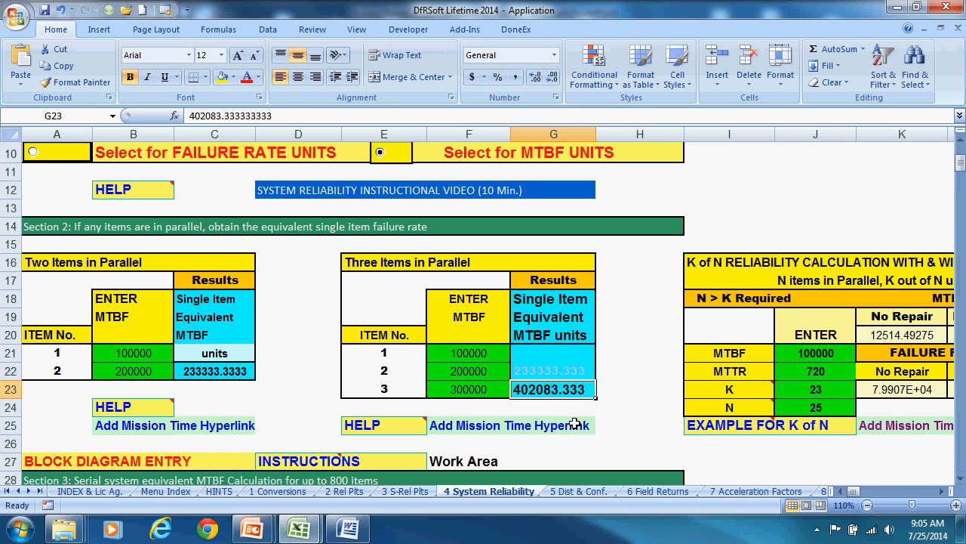
mouse_move(259, 534)
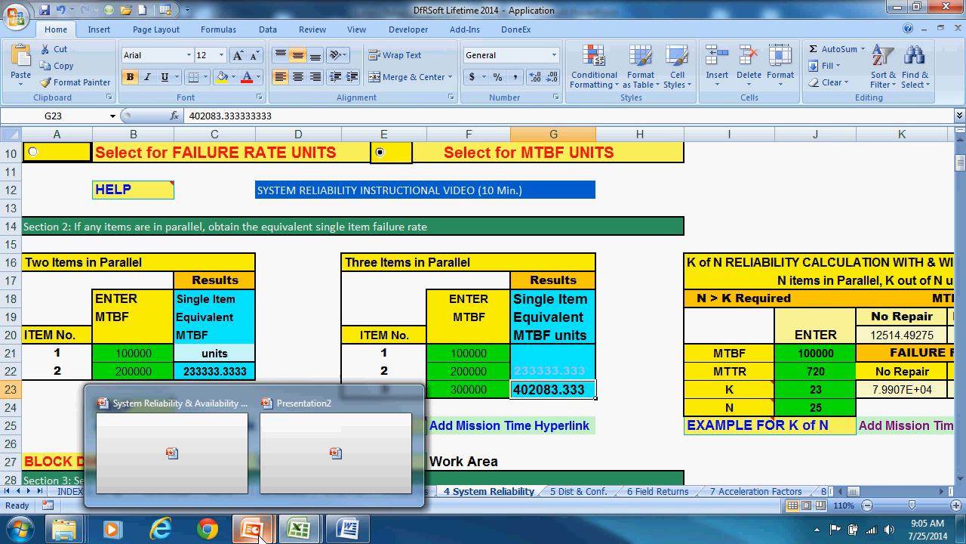
click(225, 478)
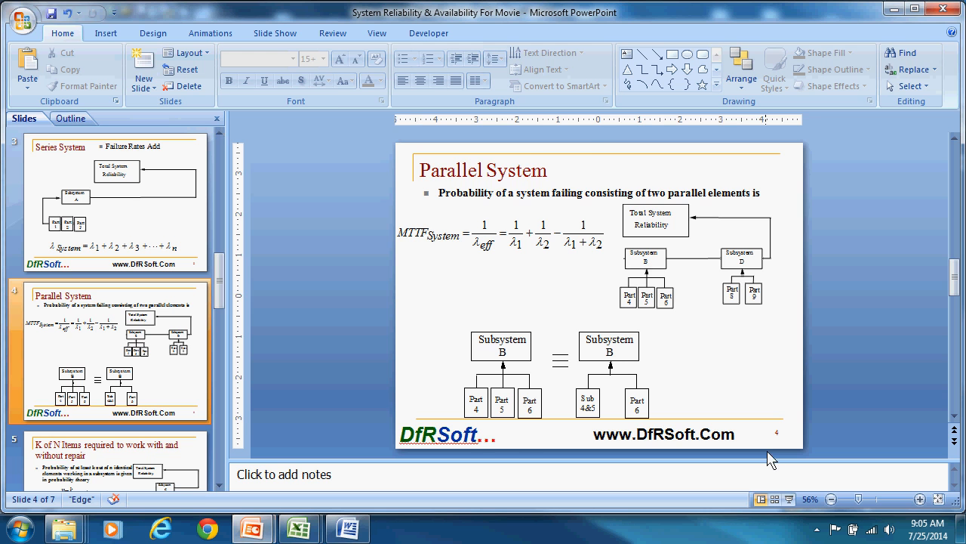
click(788, 499)
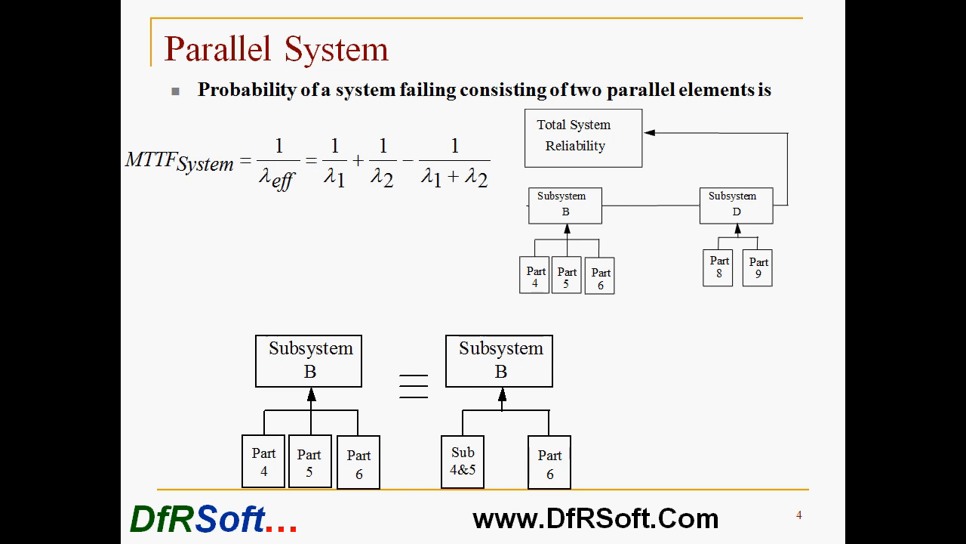
key(Right)
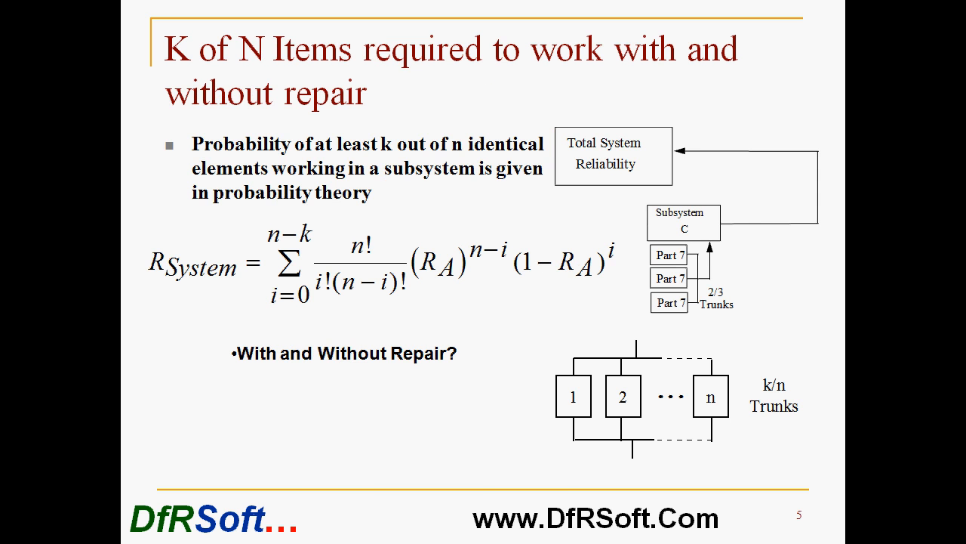
- Go back to the Block Diagram Types in System Reliability slide to review Subsystem C, and return to the K of N Items slide
key(Left)
key(Left)
key(Left)
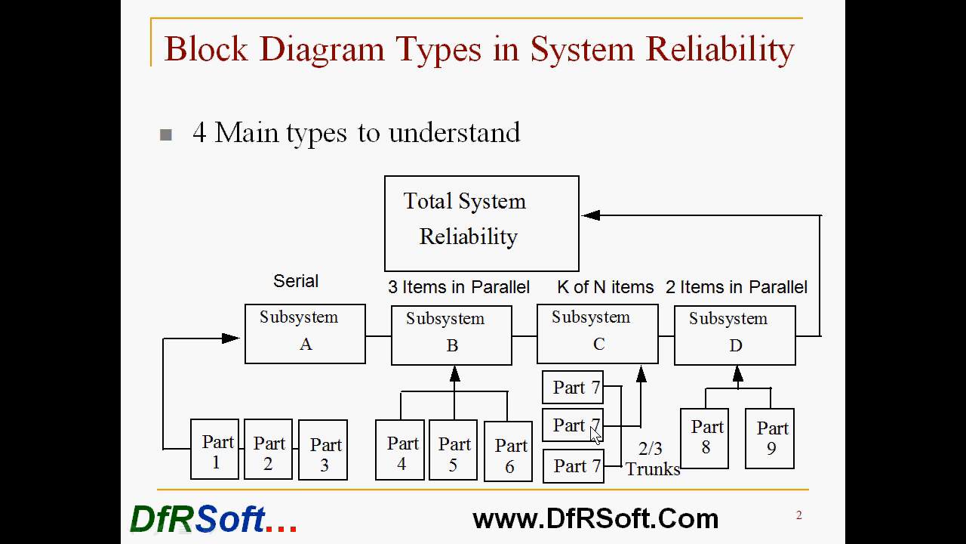
key(Right)
key(Right)
key(Right)
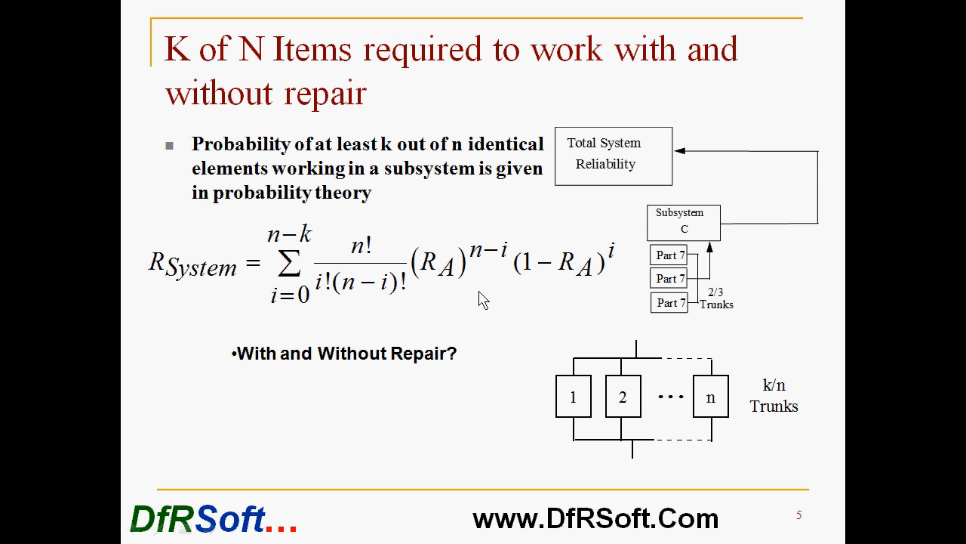
- End the slide show and switch to the DfRSoft Lifetime 2014 workbook to show the K of N reliability calculation table
key(Escape)
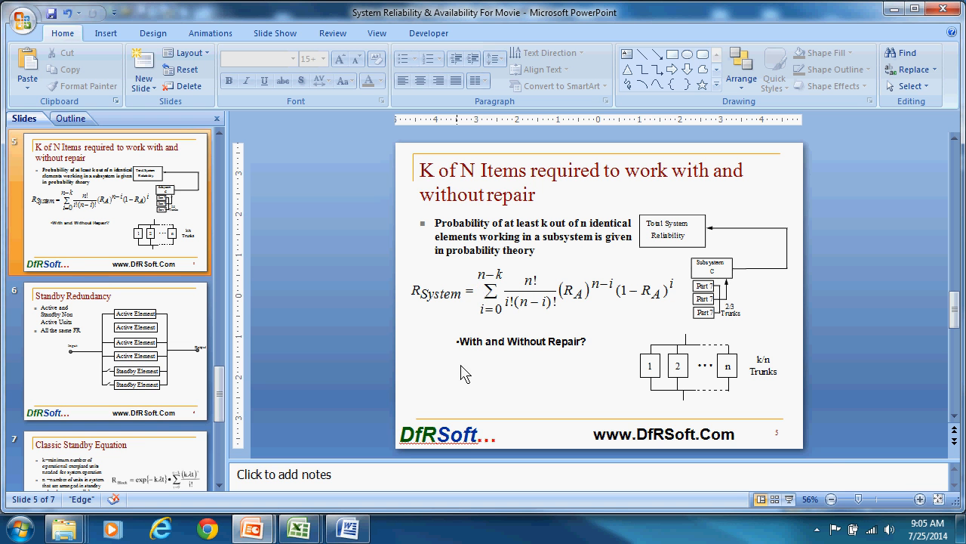
mouse_move(300, 531)
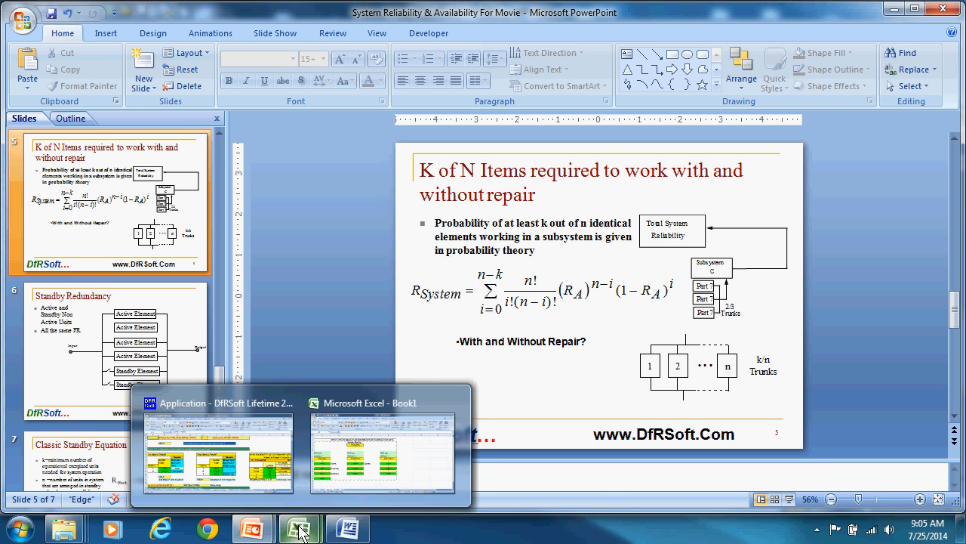
click(257, 481)
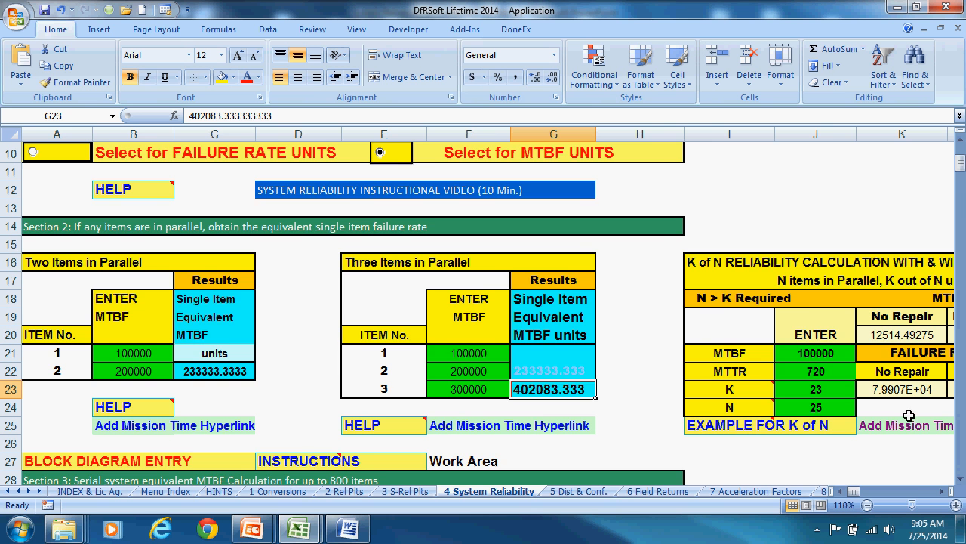
click(944, 492)
click(944, 492)
click(944, 491)
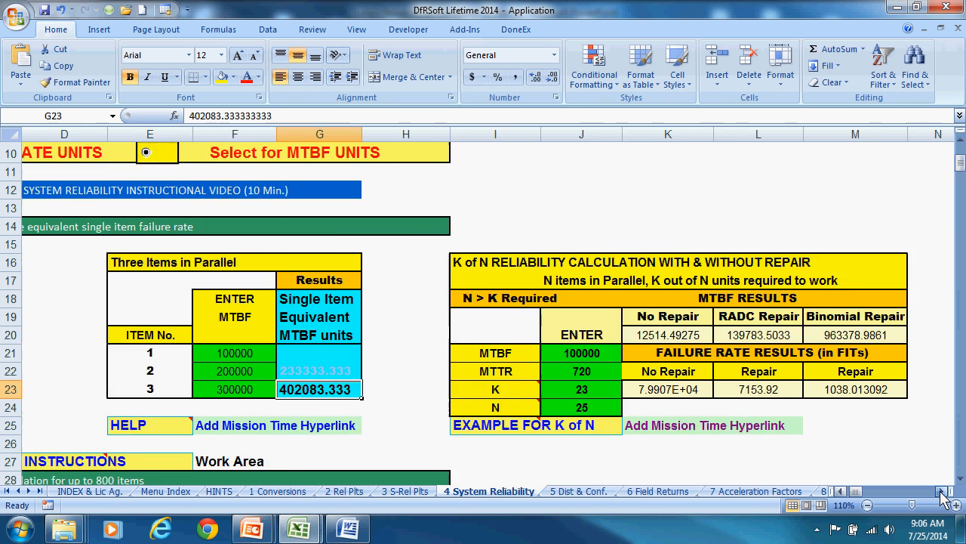
click(943, 491)
click(944, 492)
click(944, 491)
click(943, 491)
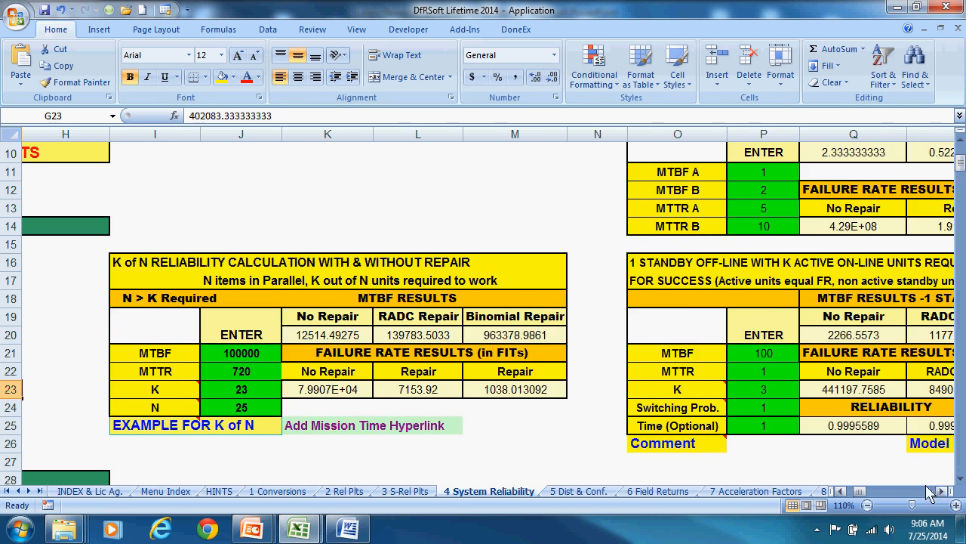
- Read the comment on the EXAMPLE FOR K of N cell (I25) below the calculation table
click(956, 505)
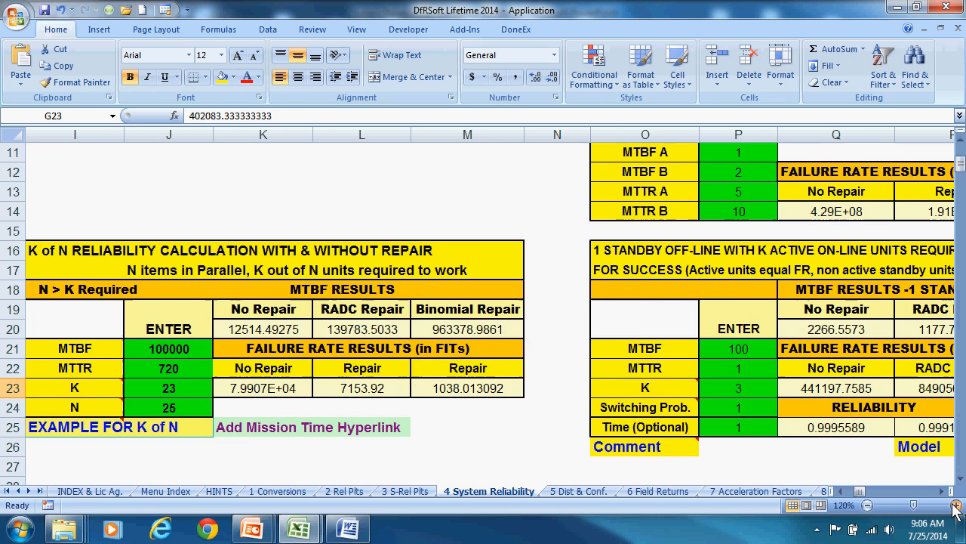
click(842, 491)
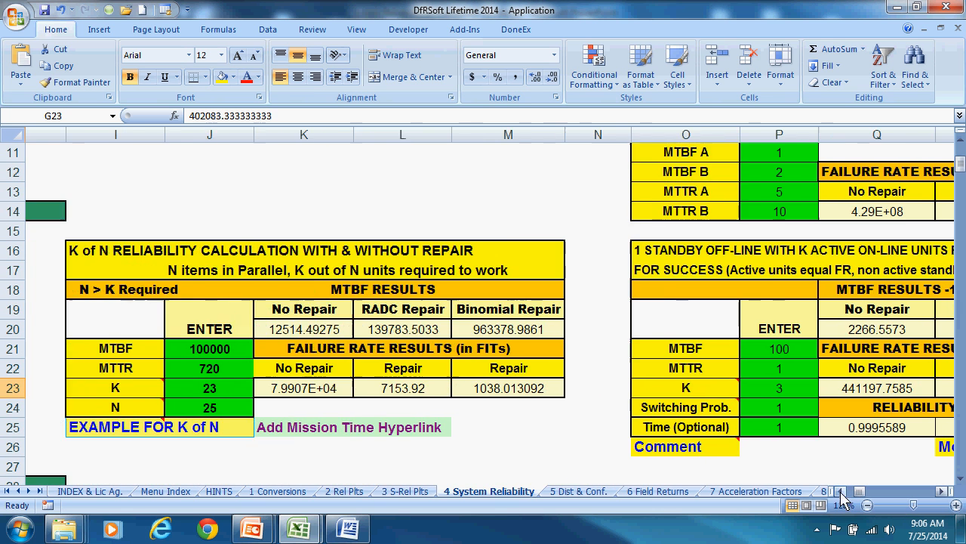
click(842, 491)
click(842, 492)
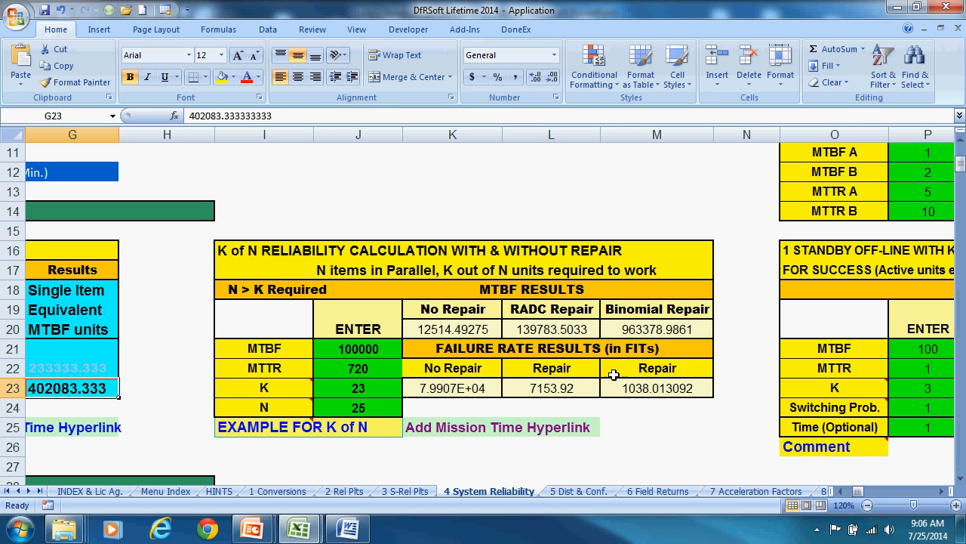
mouse_move(282, 422)
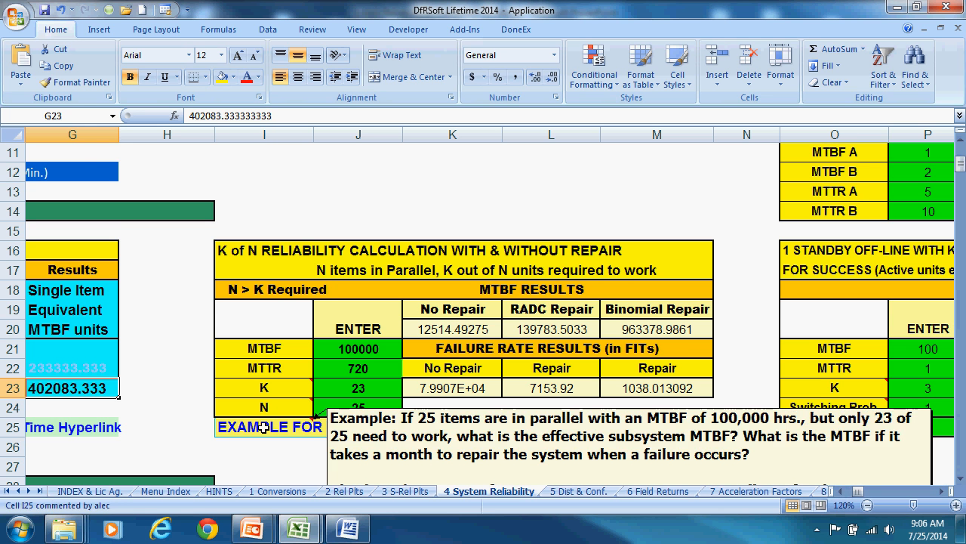
- Point out the System Reliability Instructional Video link in row 12 and return to the K of N calculation table
click(844, 492)
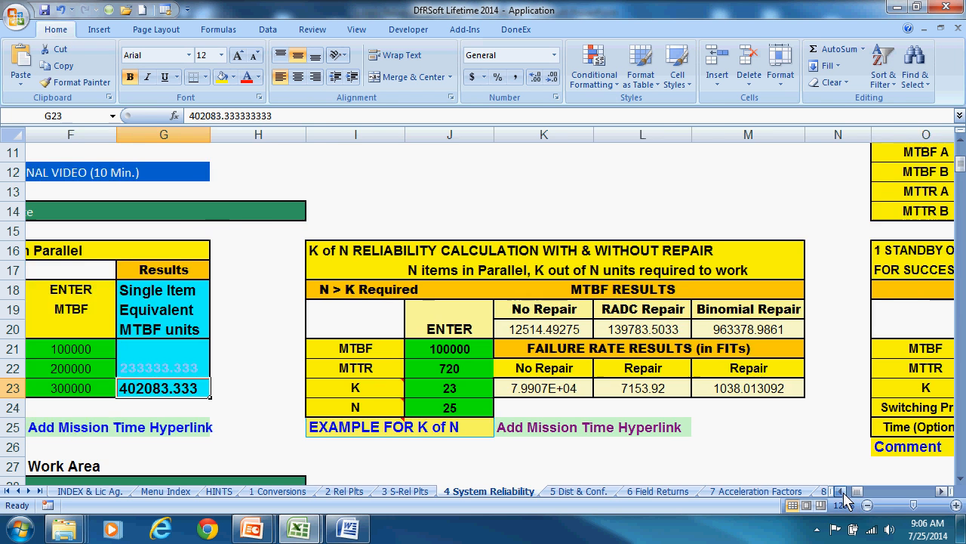
click(844, 492)
click(843, 492)
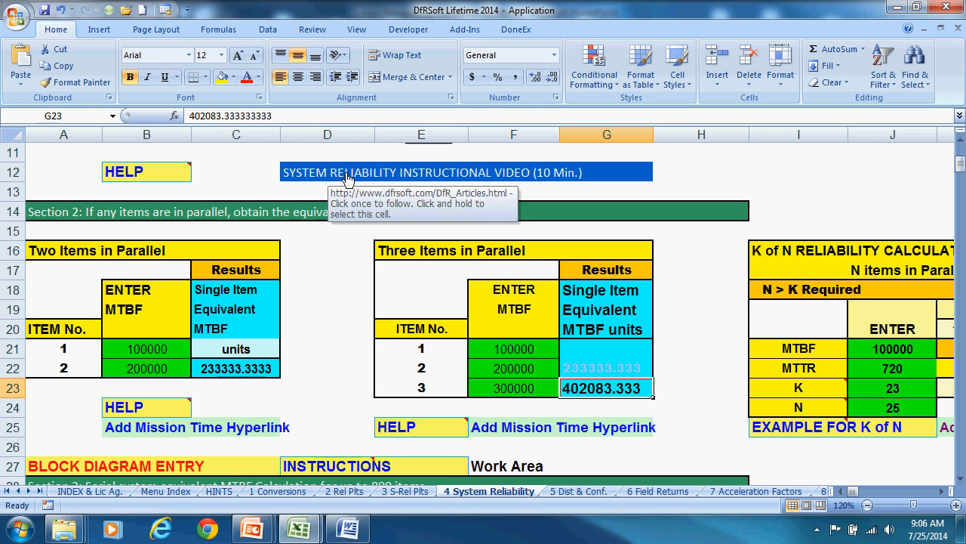
click(942, 492)
click(942, 492)
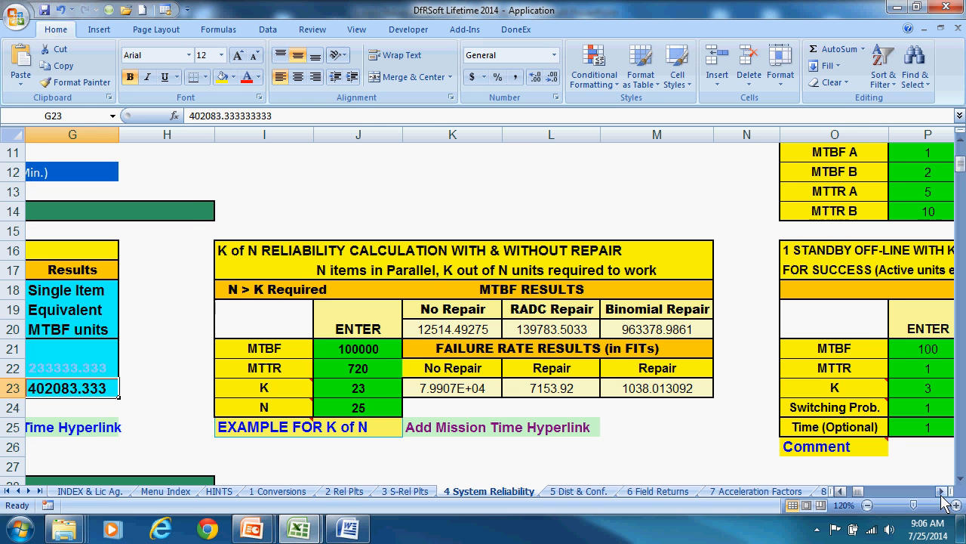
click(942, 492)
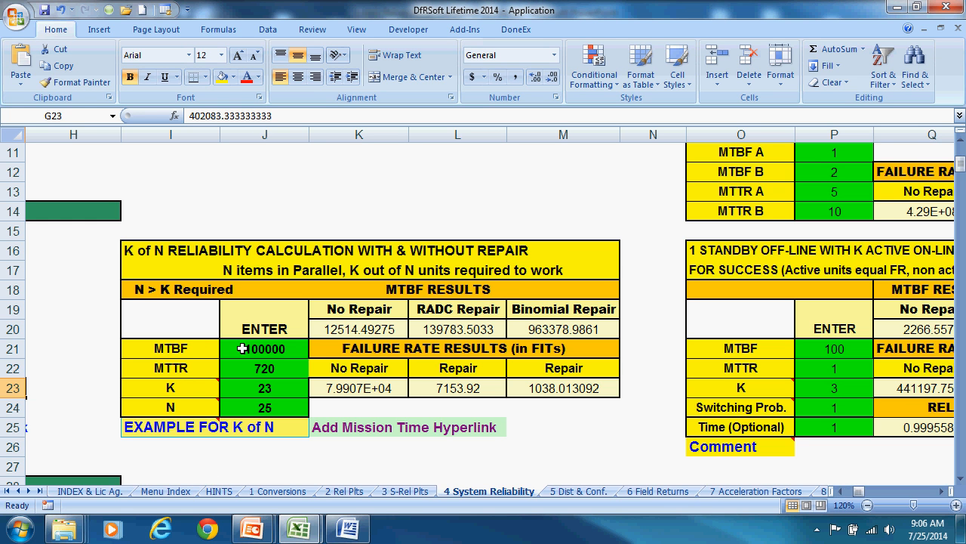
- Review the MTBF, MTTR, K and N entries of the K of N calculation in I21:J24
click(183, 348)
drag(182, 348, 261, 347)
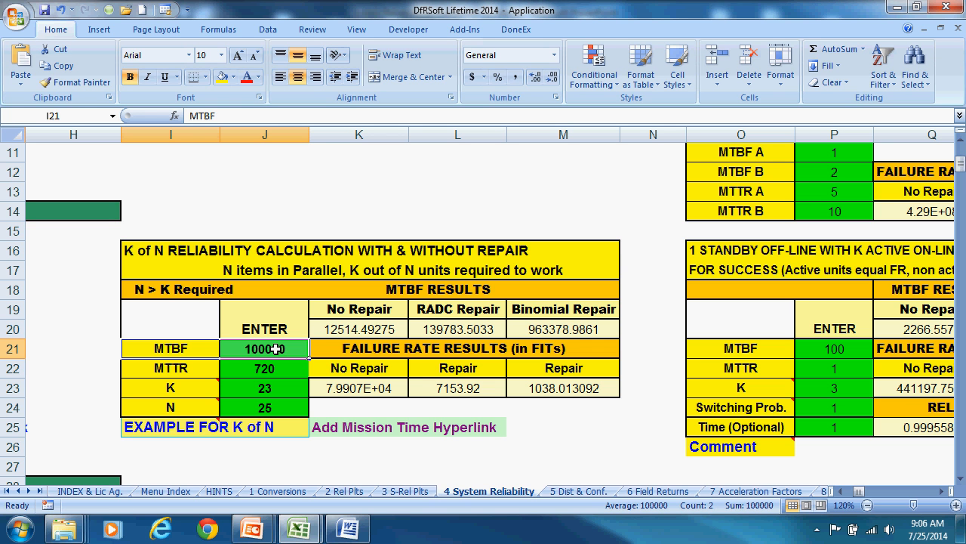
click(197, 367)
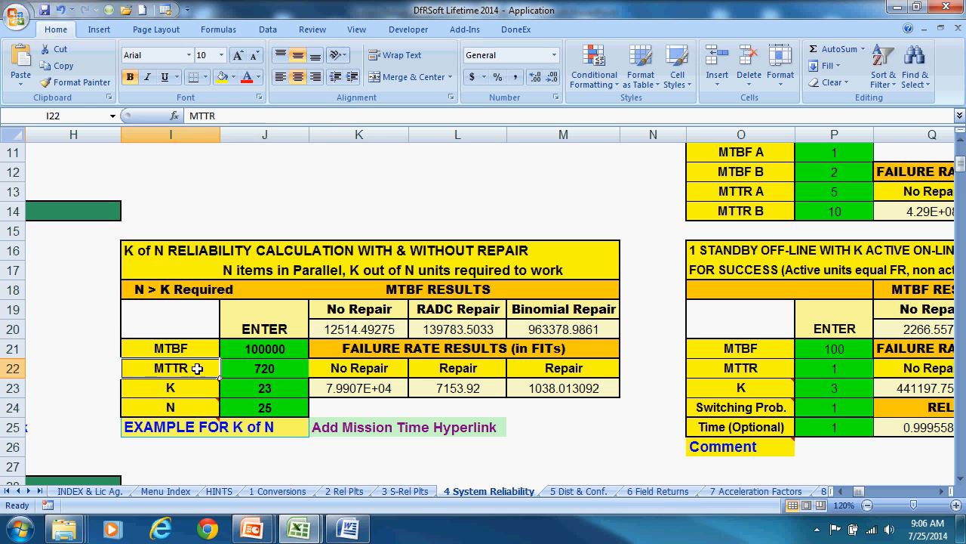
click(240, 368)
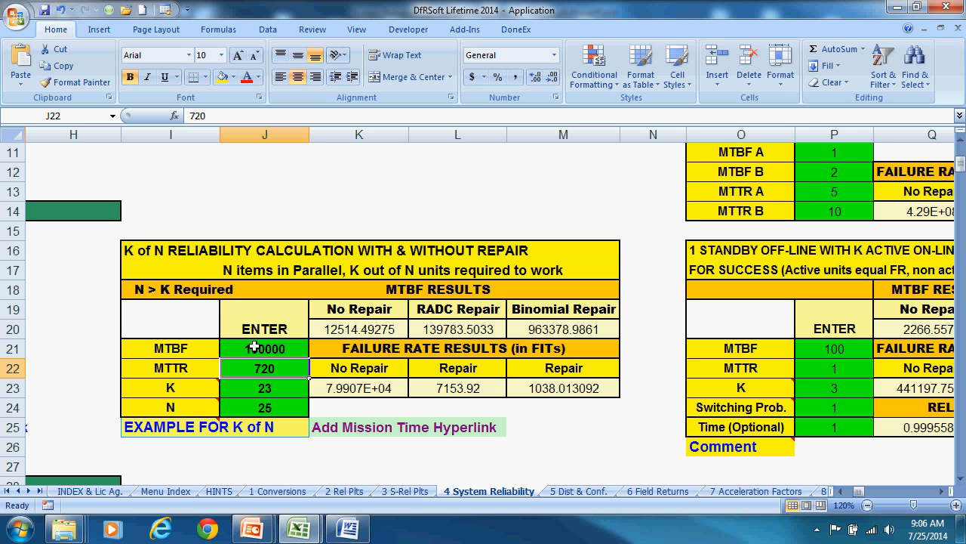
click(256, 346)
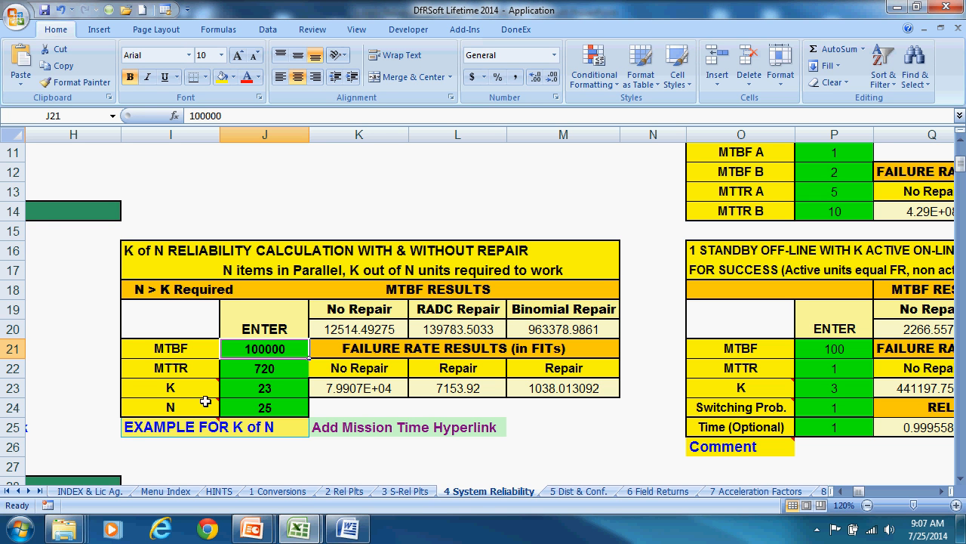
mouse_move(175, 389)
mouse_move(177, 406)
click(273, 409)
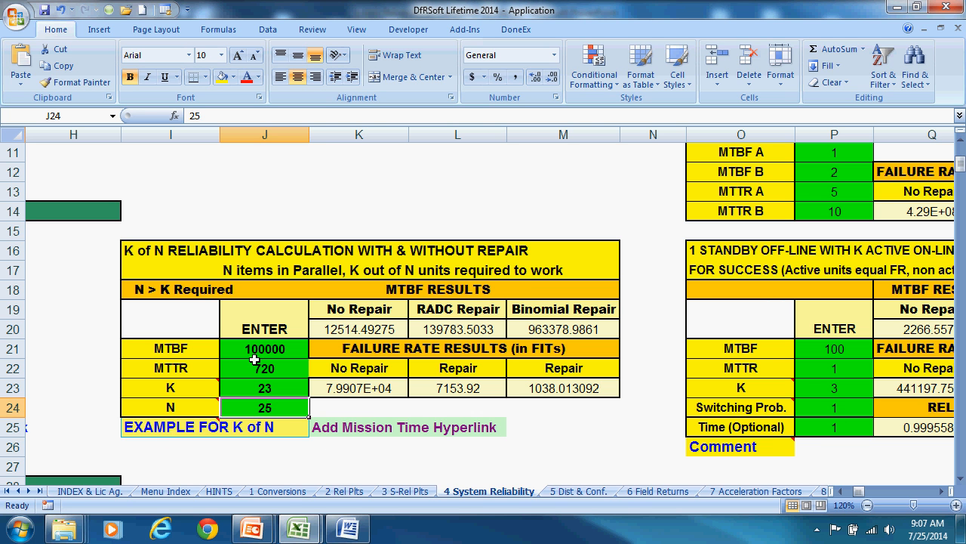
- Examine the K of N MTBF results for No Repair, RADC Repair and Binomial Repair, and the failure rate results in FITs
click(342, 311)
drag(342, 311, 564, 329)
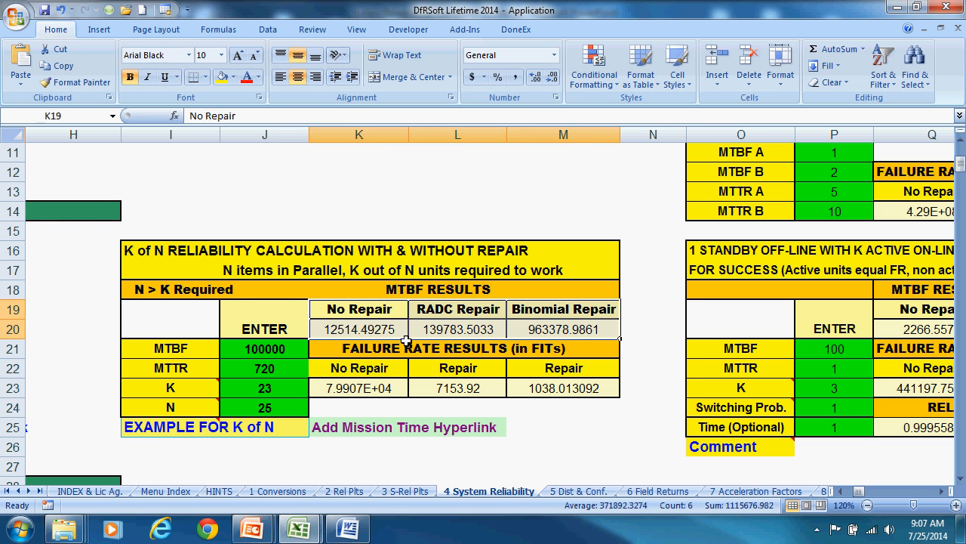
click(343, 309)
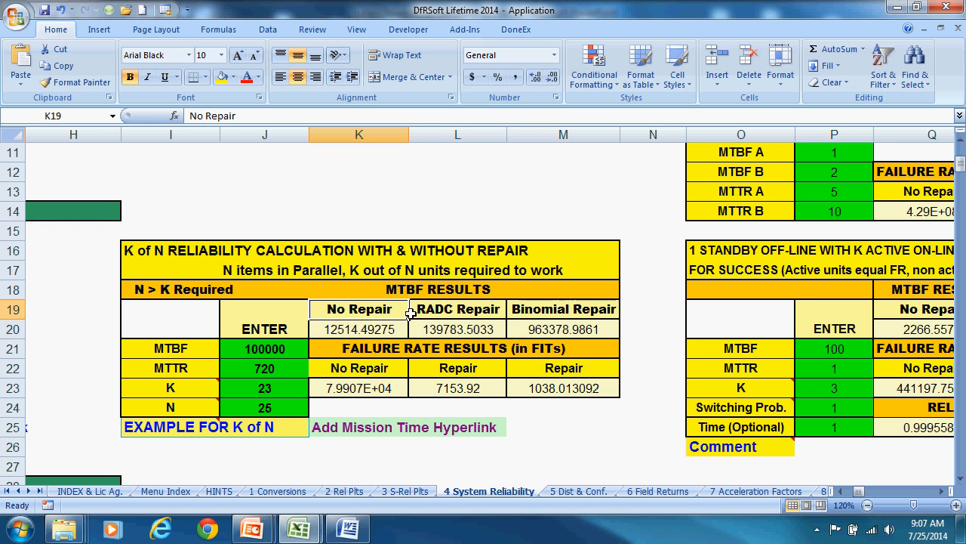
click(434, 317)
drag(434, 317, 436, 328)
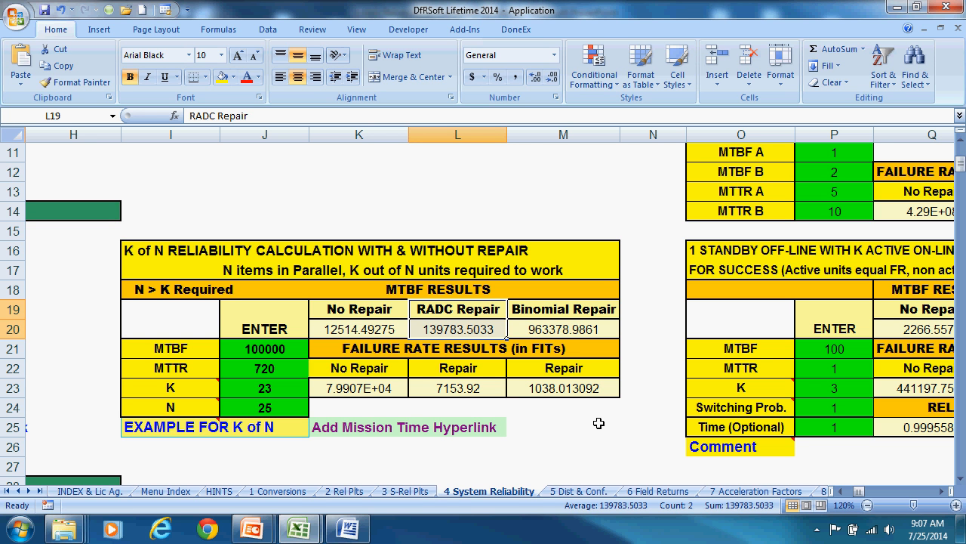
drag(546, 316, 545, 325)
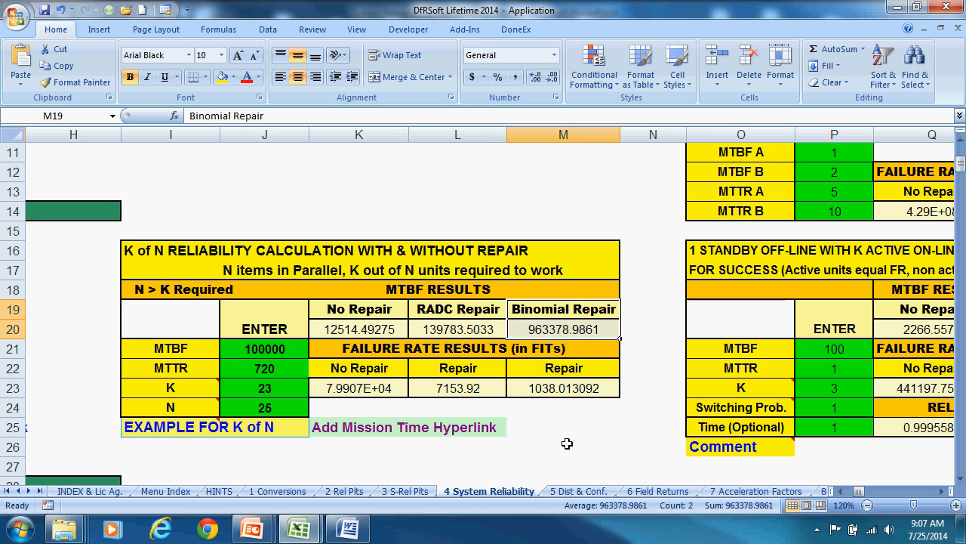
drag(370, 351, 576, 388)
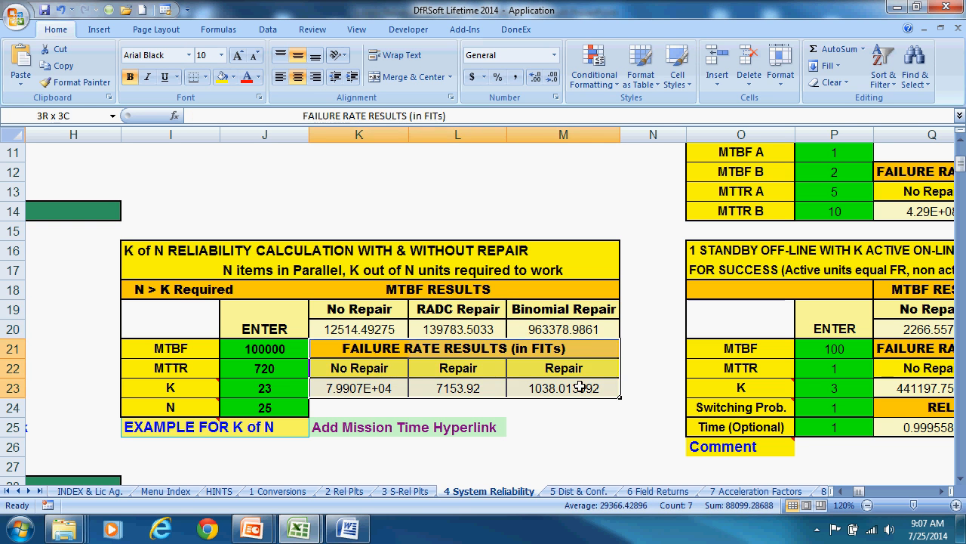
click(586, 425)
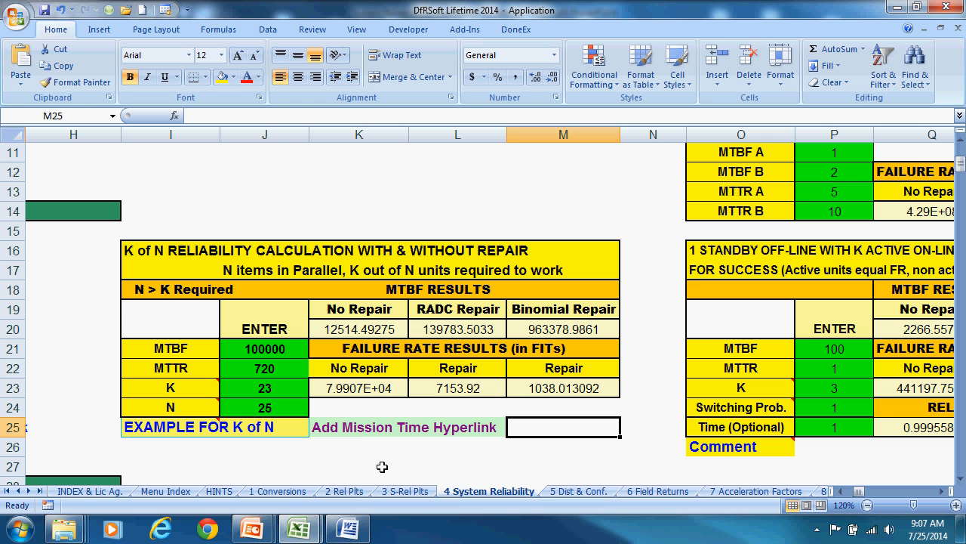
- Follow the Add Mission Time Hyperlink below the K of N table and show Section 4, Determine Reliability with Mission Time
click(345, 430)
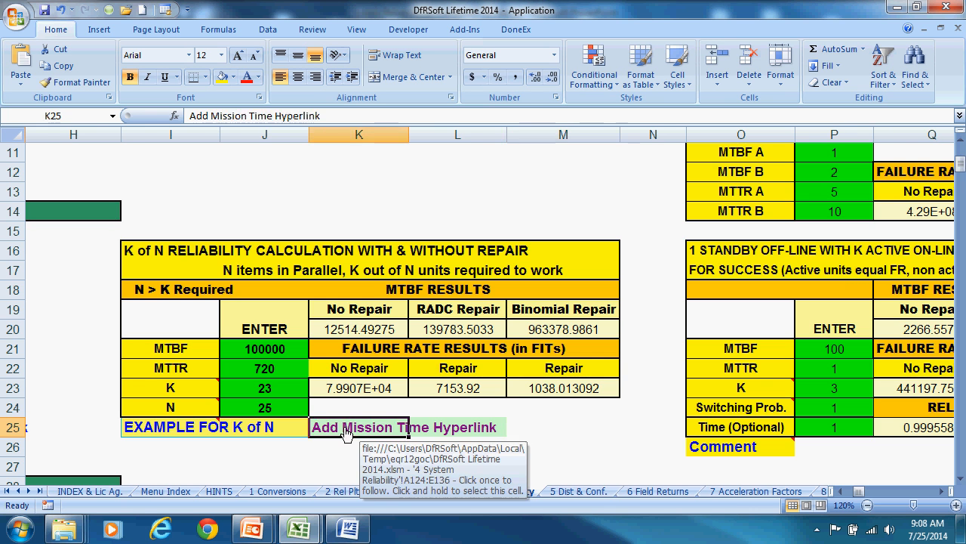
scroll(630, 377, up, 9)
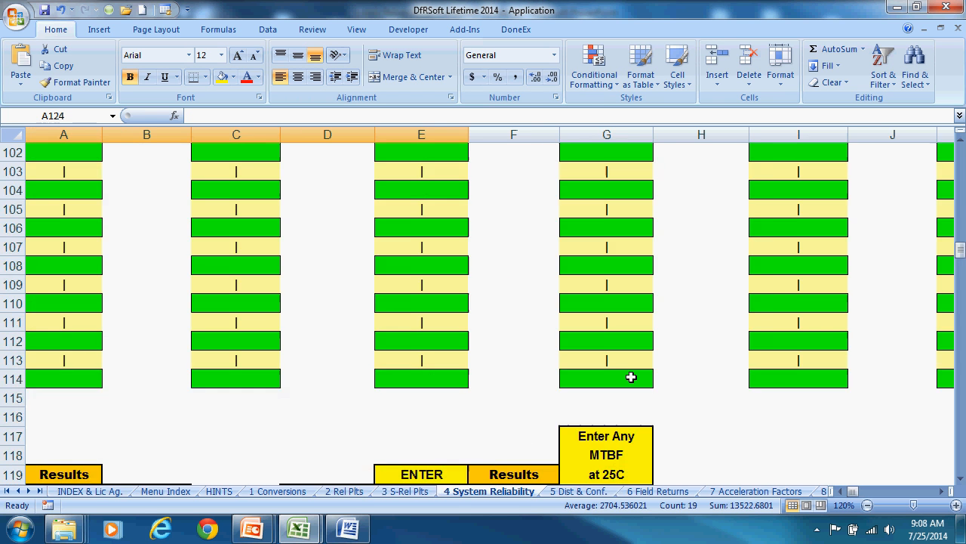
scroll(631, 377, down, 6)
scroll(631, 377, down, 5)
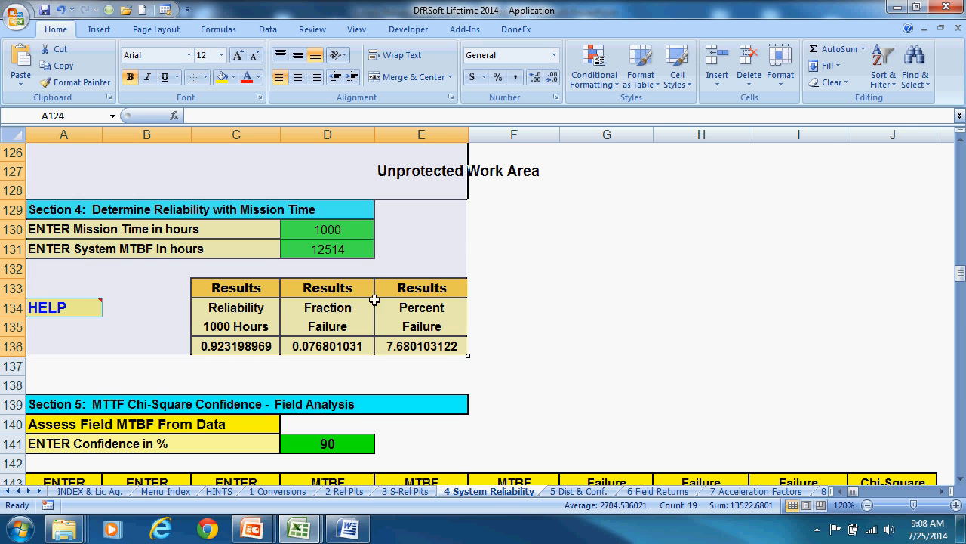
- Check Section 4's mission time and system MTBF entries and its Reliability and Fraction Failure results
click(328, 231)
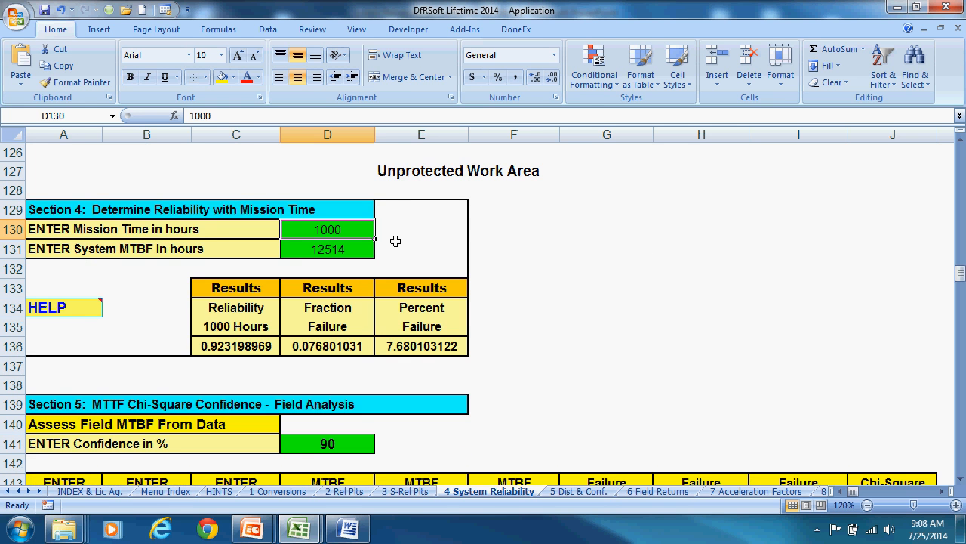
click(337, 248)
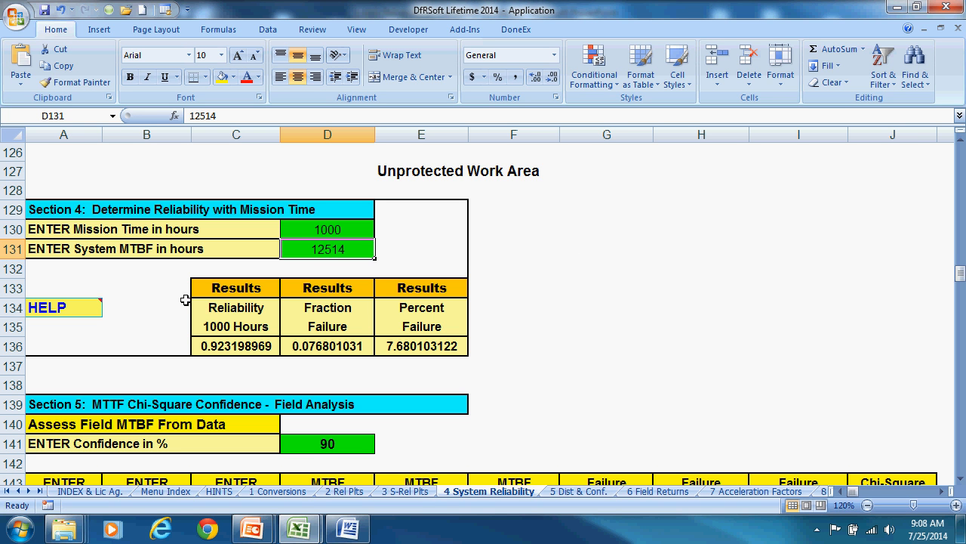
click(214, 343)
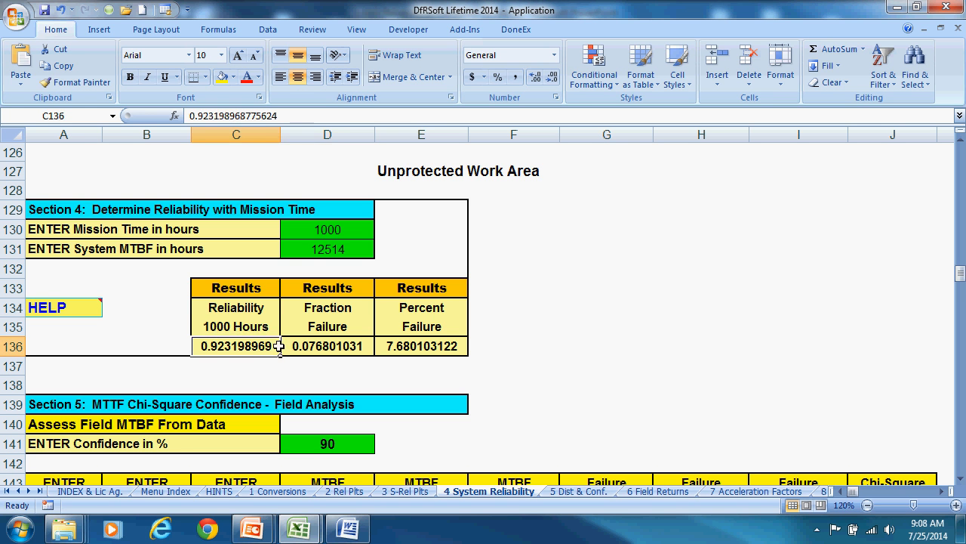
click(332, 346)
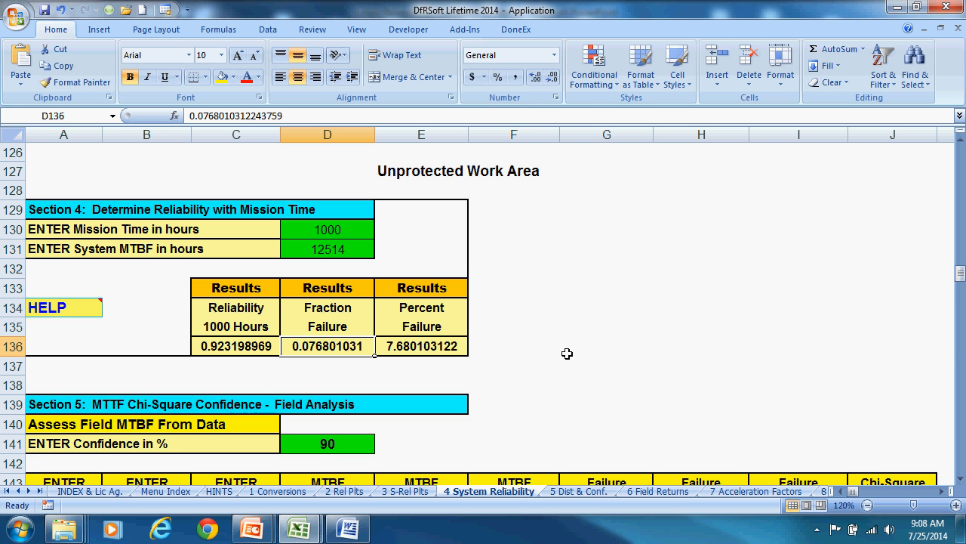
- Return to the parallel calculations, then switch to the System Reliability & Availability For Movie presentation and present its Standby Redundancy slide
drag(961, 278, 959, 151)
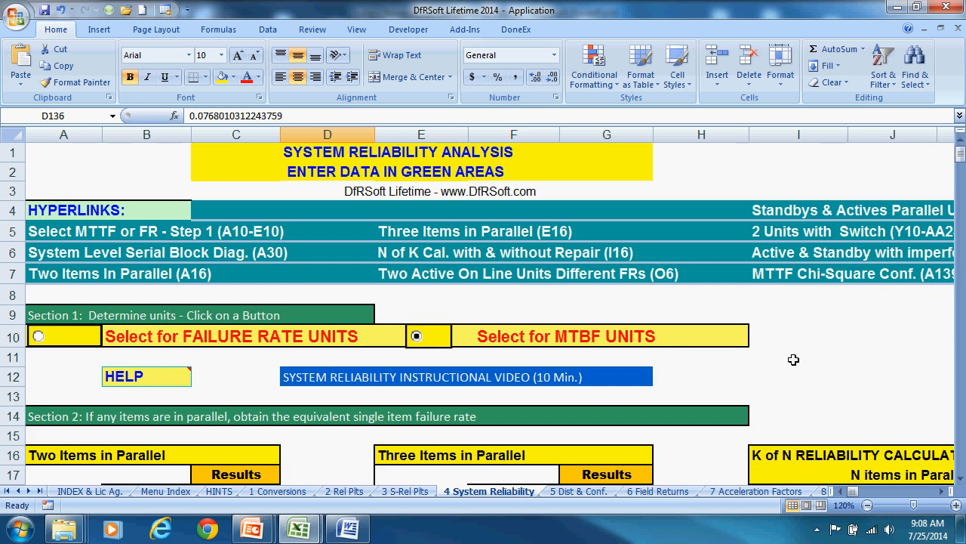
scroll(565, 457, down, 3)
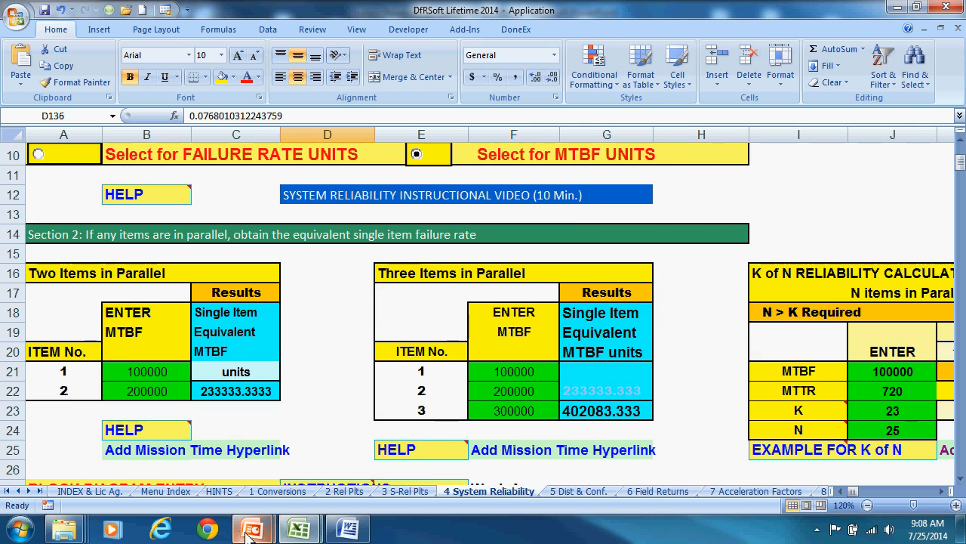
mouse_move(249, 534)
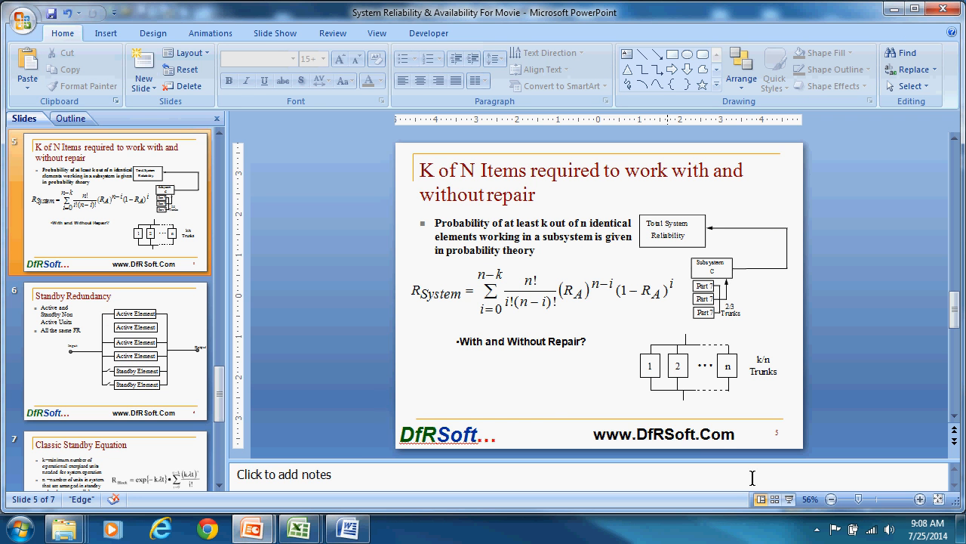
click(789, 499)
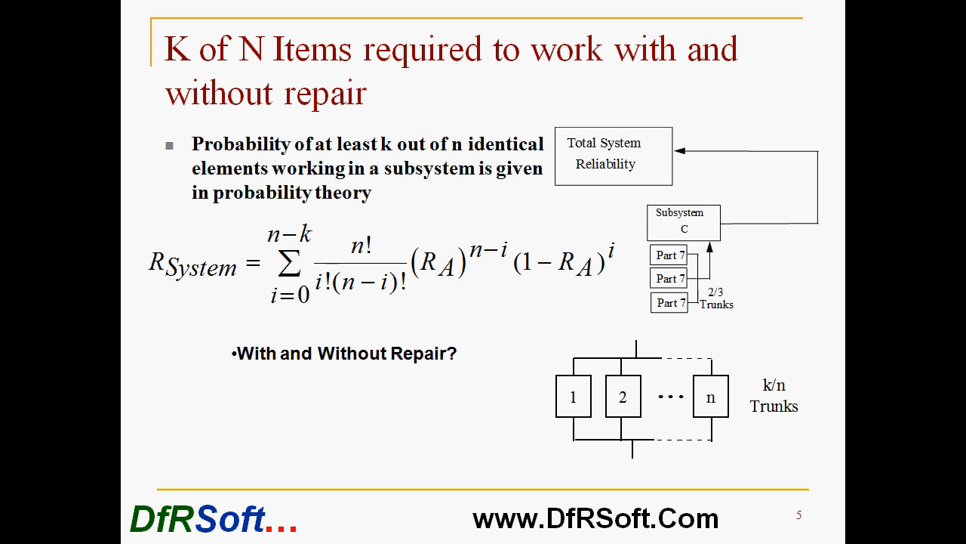
key(Right)
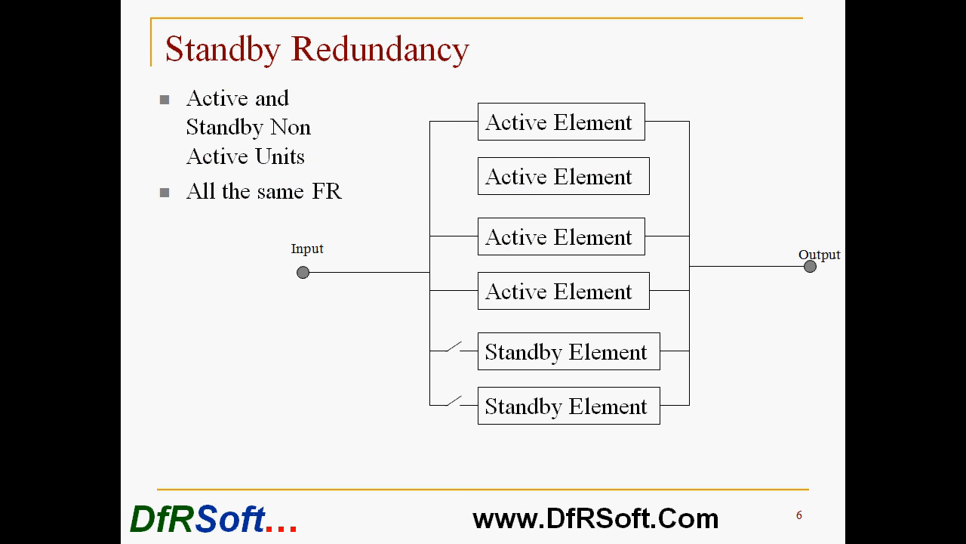